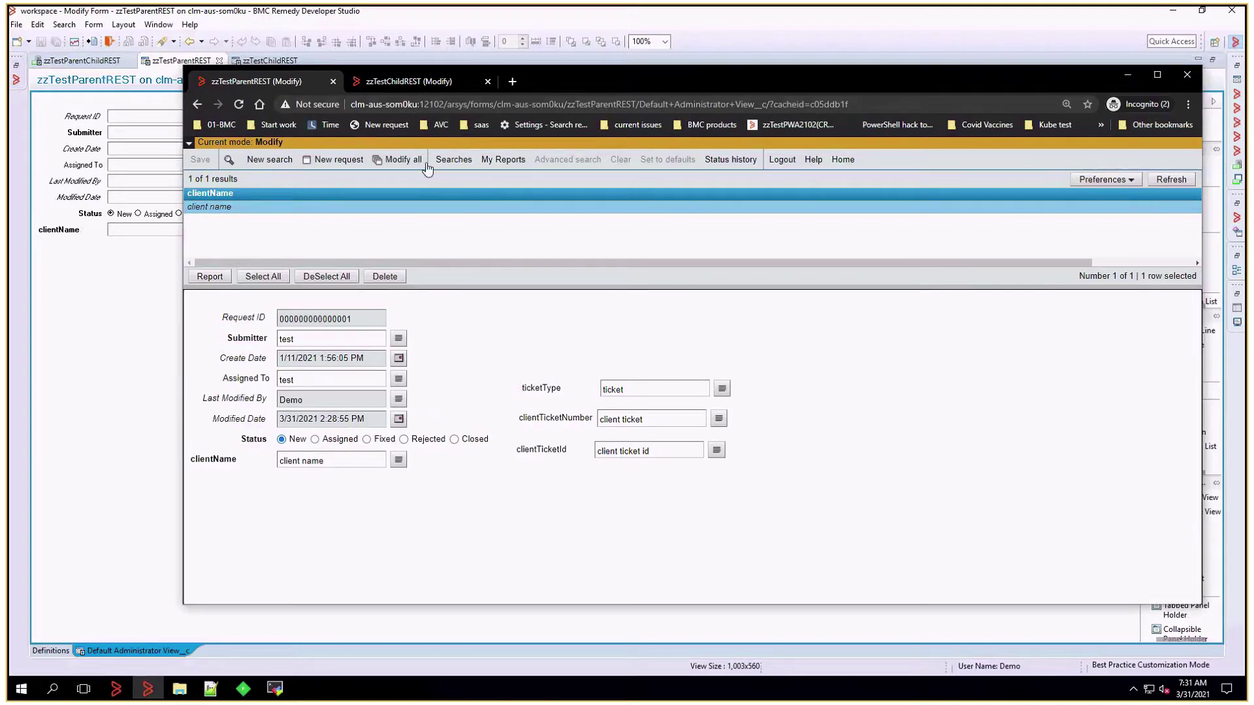
left_click(579, 103)
left_click_drag(567, 104, 632, 103)
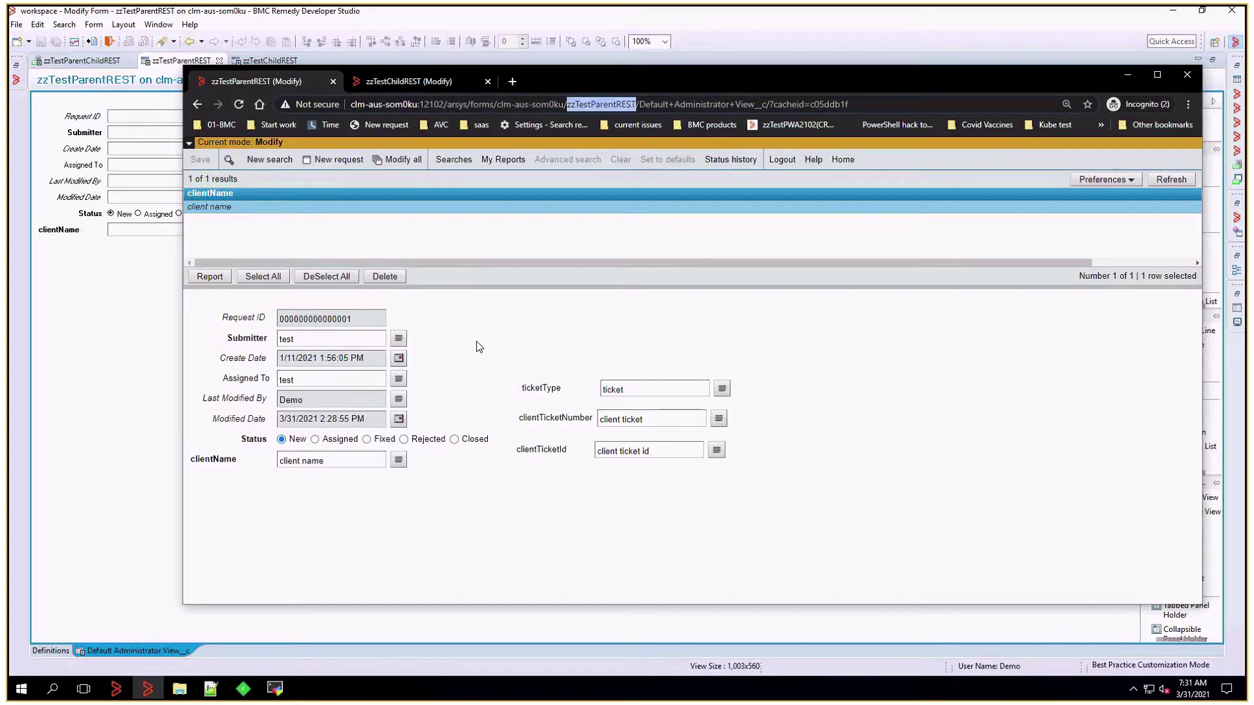
left_click(497, 336)
key("ctrl+Tab")
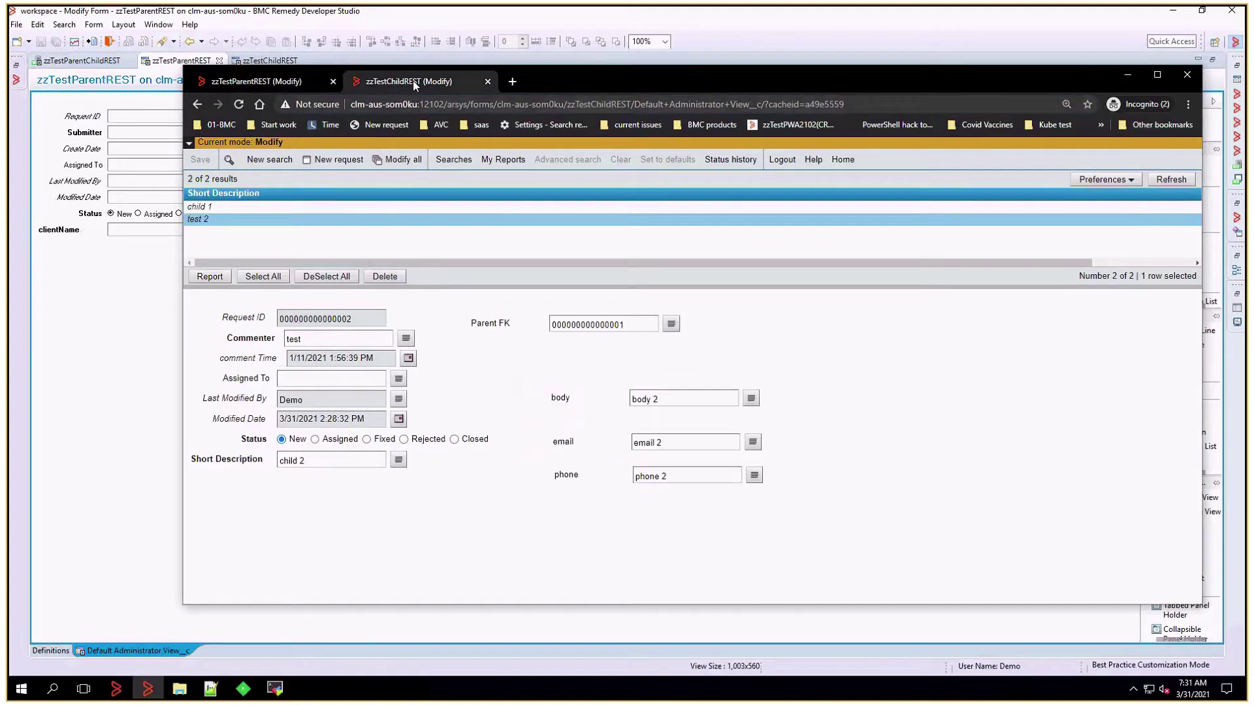
left_click_drag(567, 104, 631, 104)
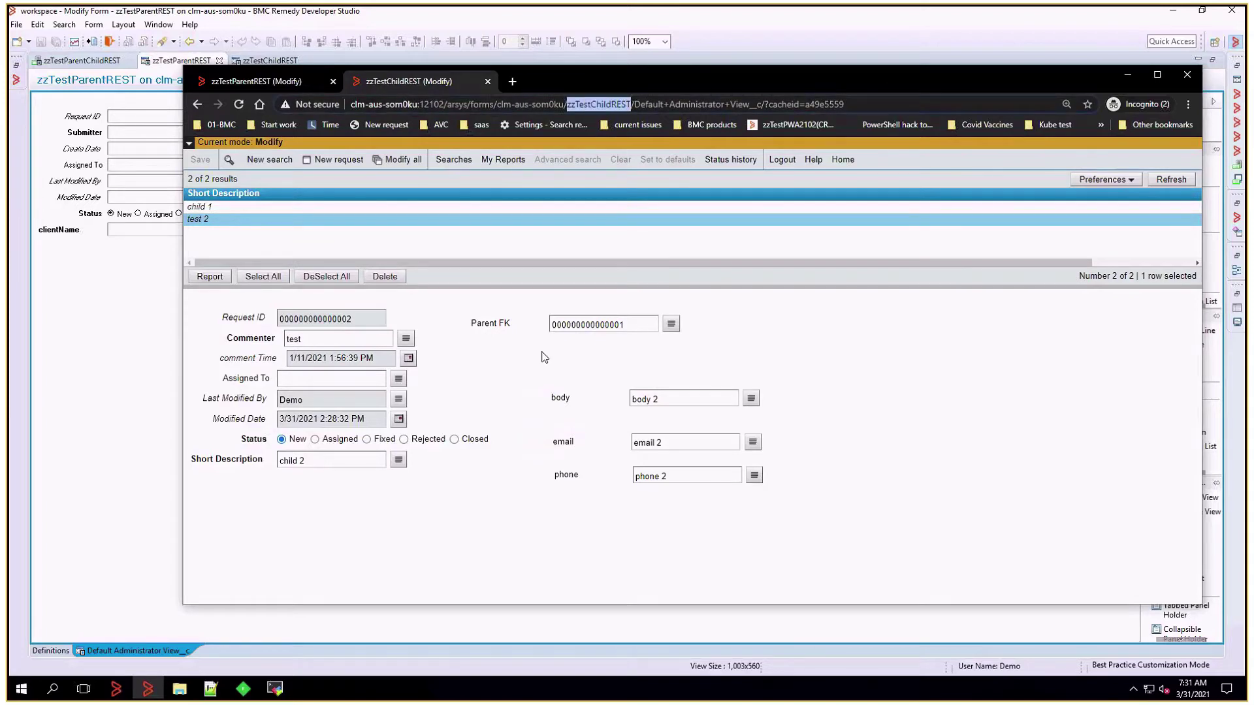
left_click(511, 326)
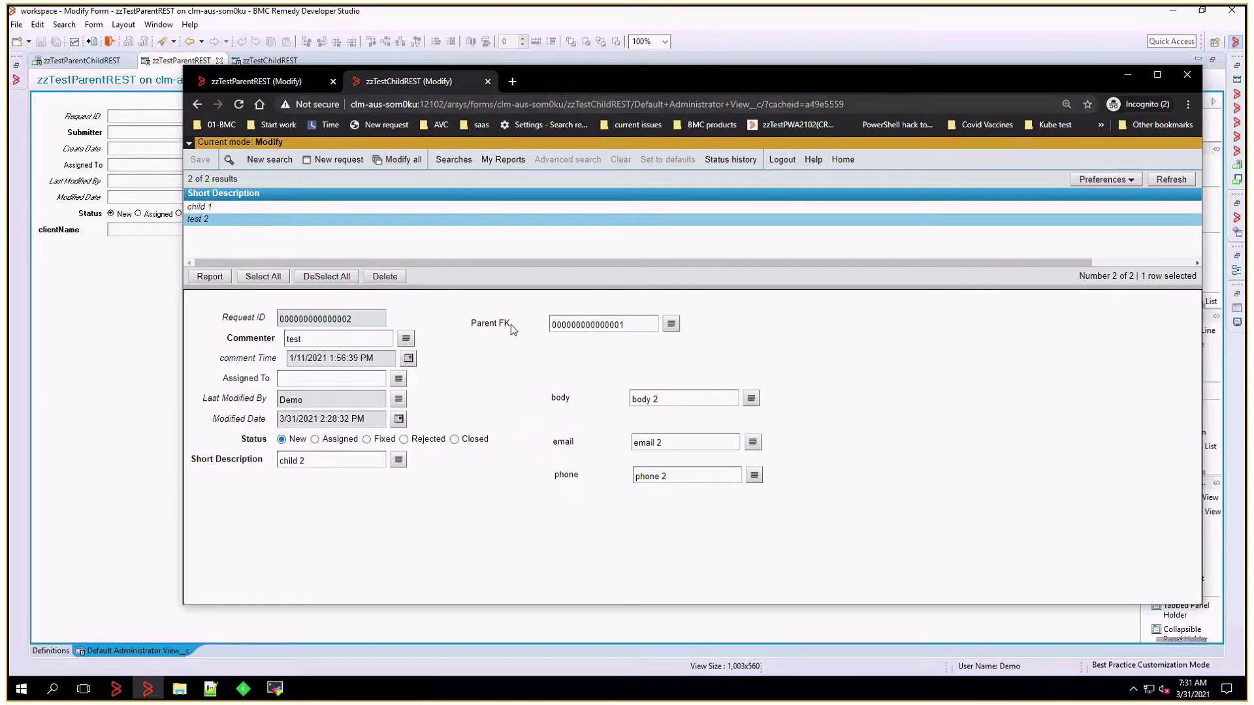
left_click_drag(628, 325, 534, 327)
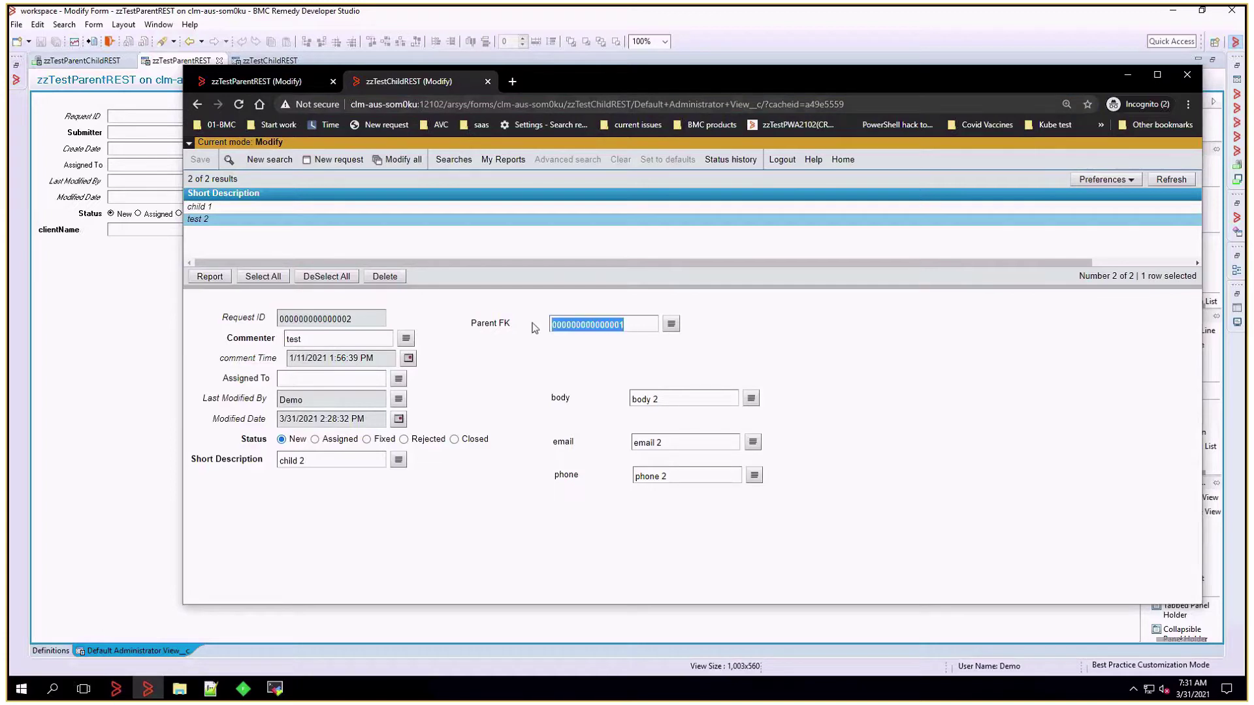
Open the child 1 record and step through its email and phone values.
left_click(249, 84)
left_click(415, 83)
left_click(261, 275)
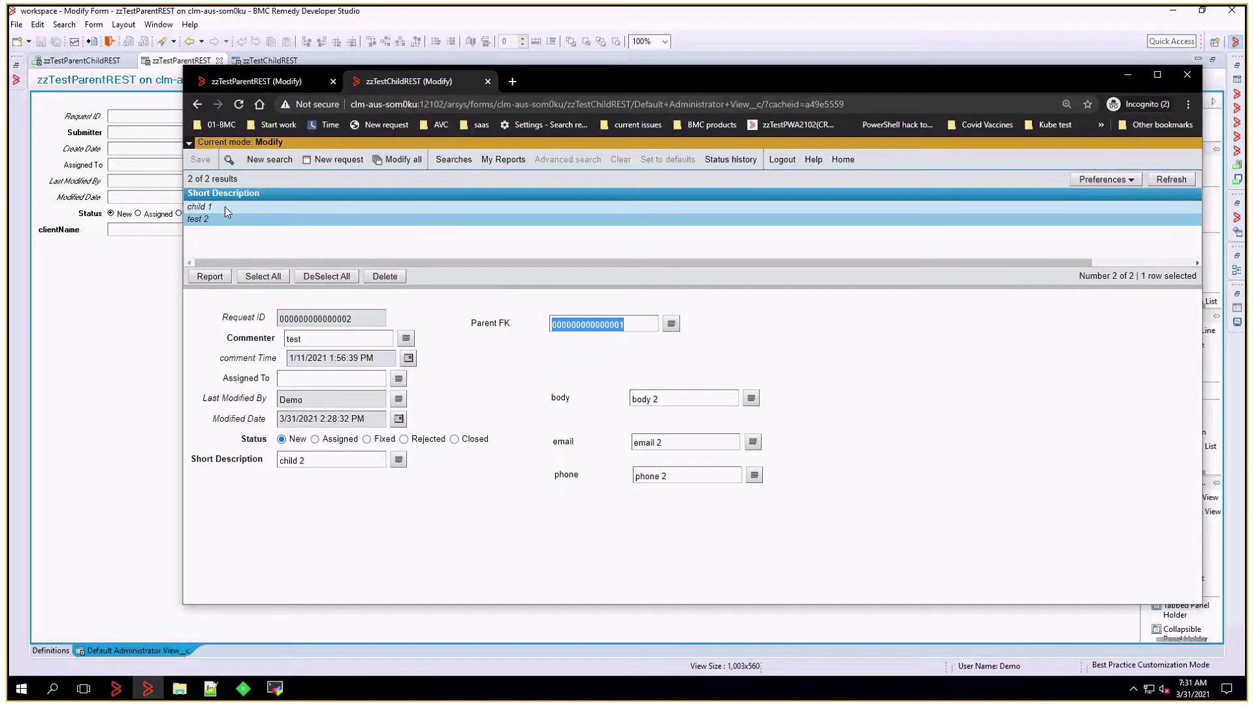
key("Tab")
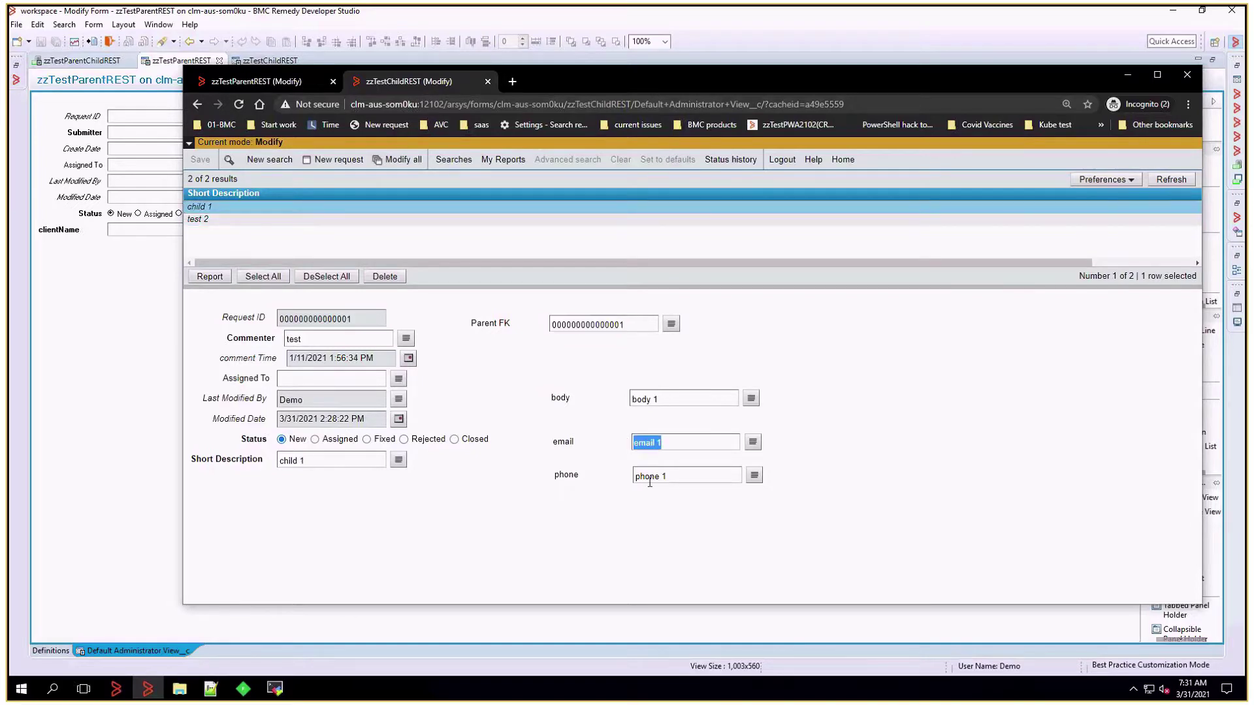
key("Tab")
Show the zzTestParentChildREST filter definition and select its entire Base URI value.
left_click(108, 393)
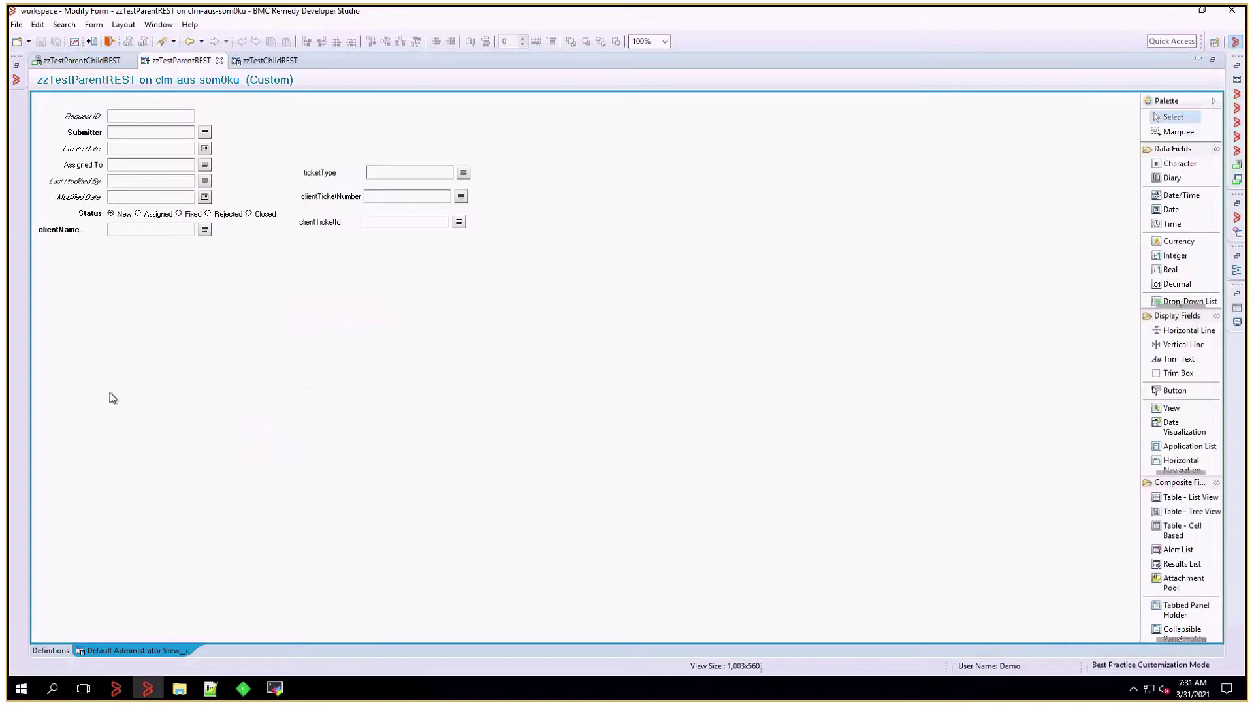
left_click(66, 63)
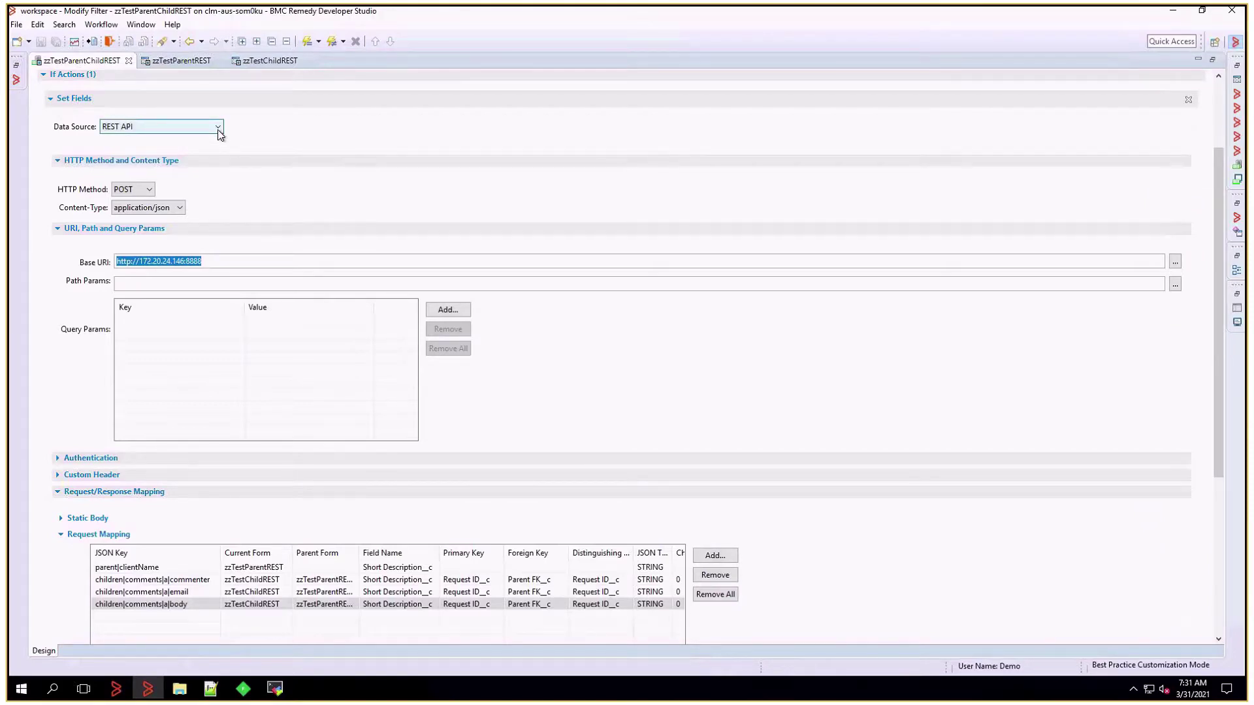
left_click(230, 262)
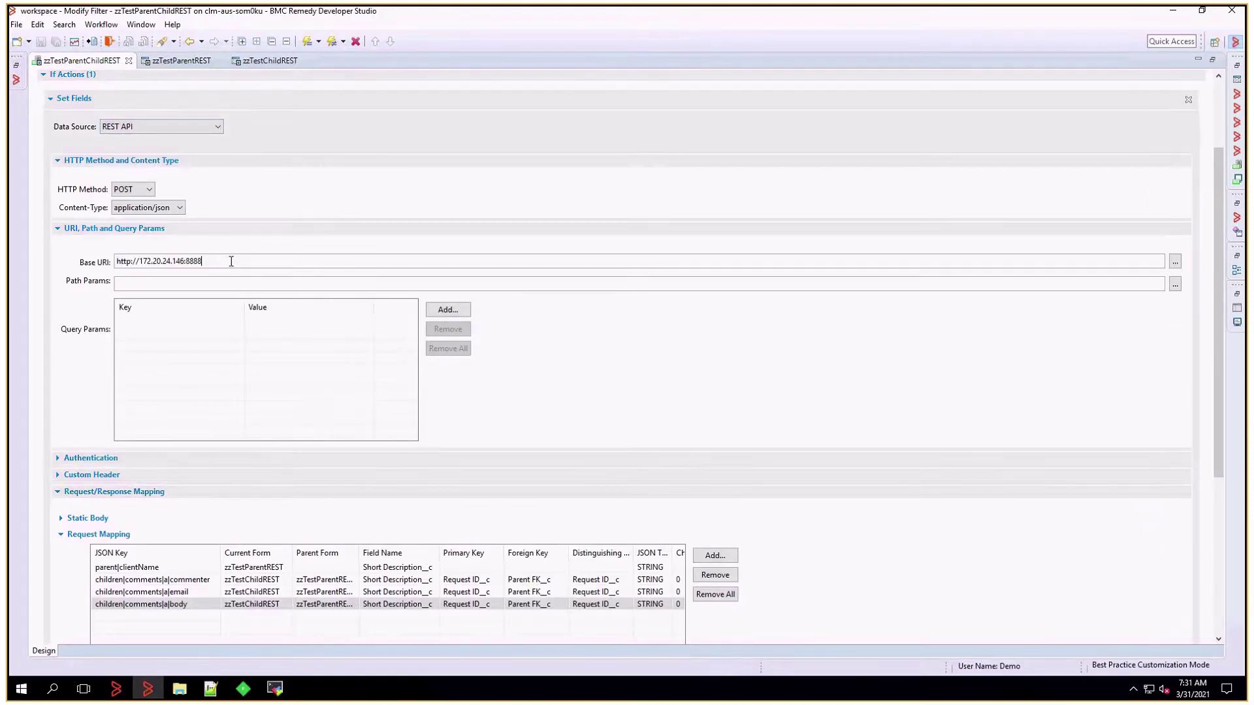
double_click(231, 262)
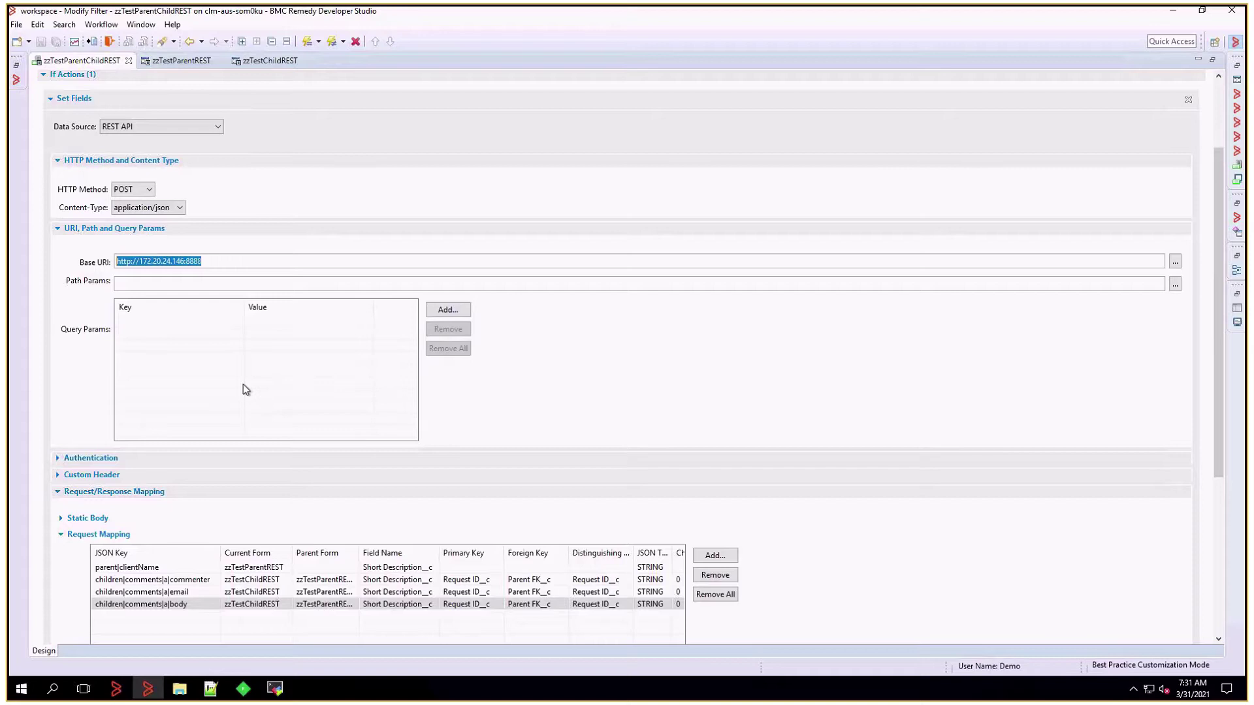
left_click(220, 262)
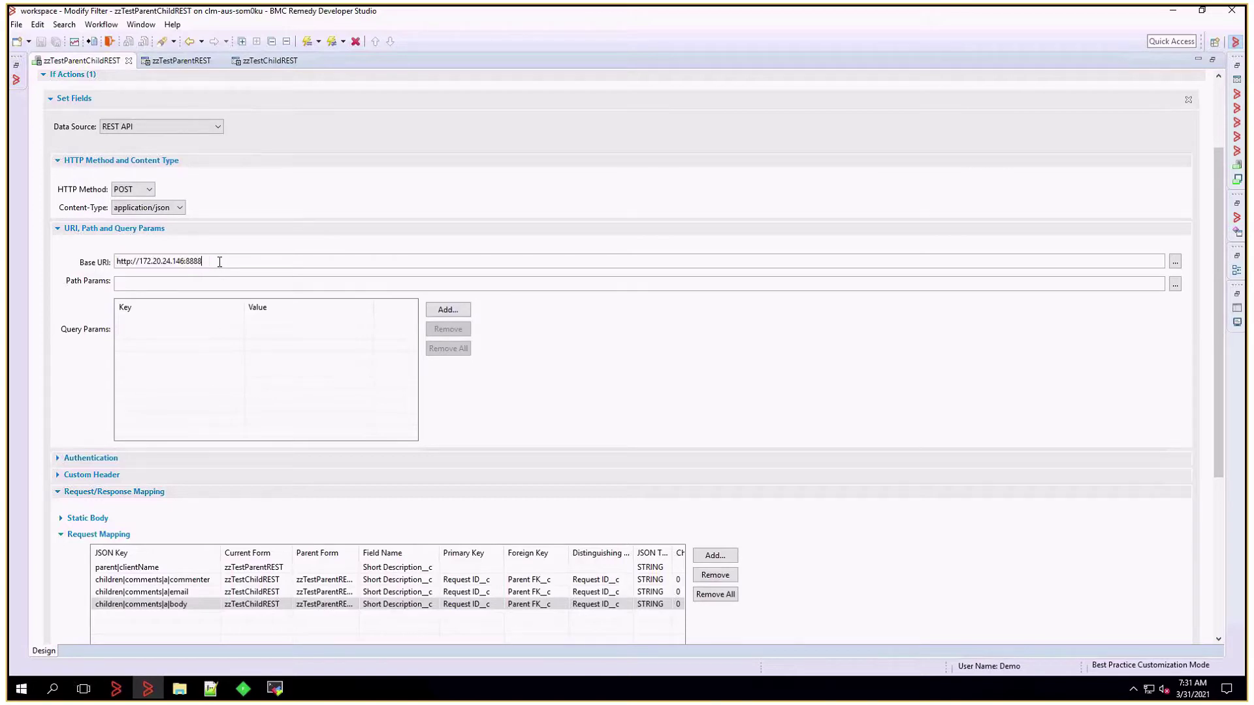
key("ctrl+a")
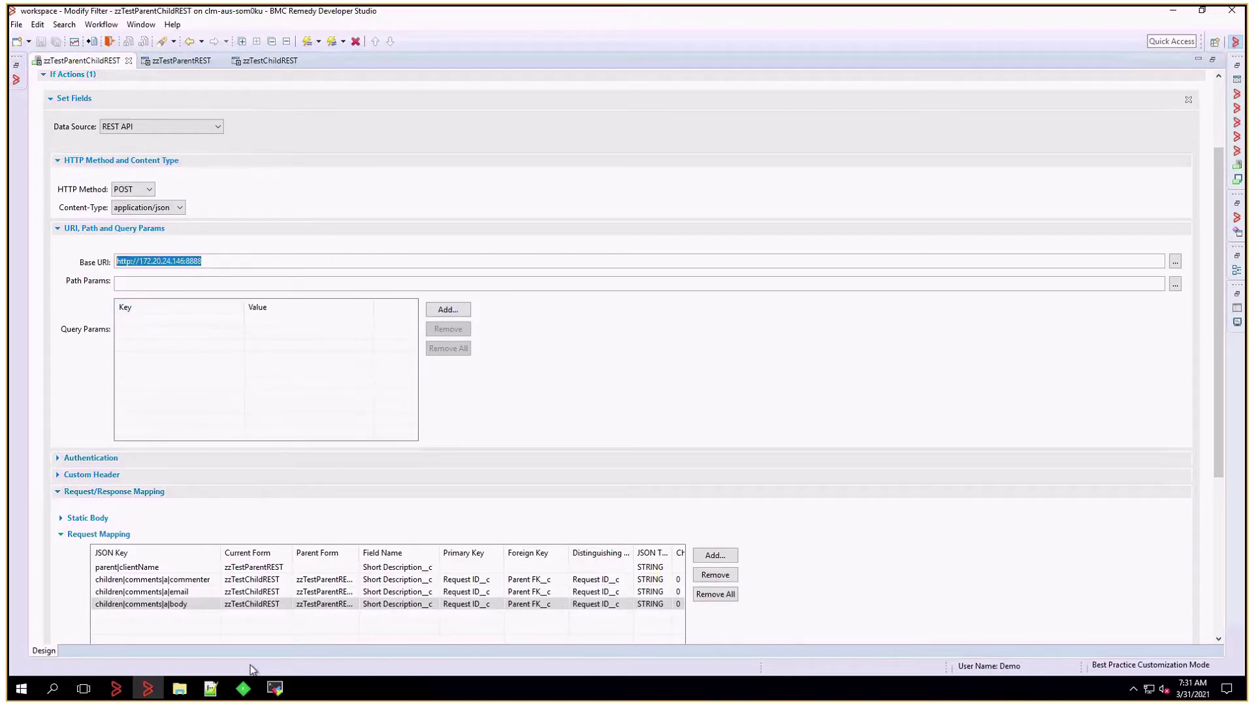
In Fiddler, review the two captured requests' JSON, then remove all sessions.
left_click(245, 694)
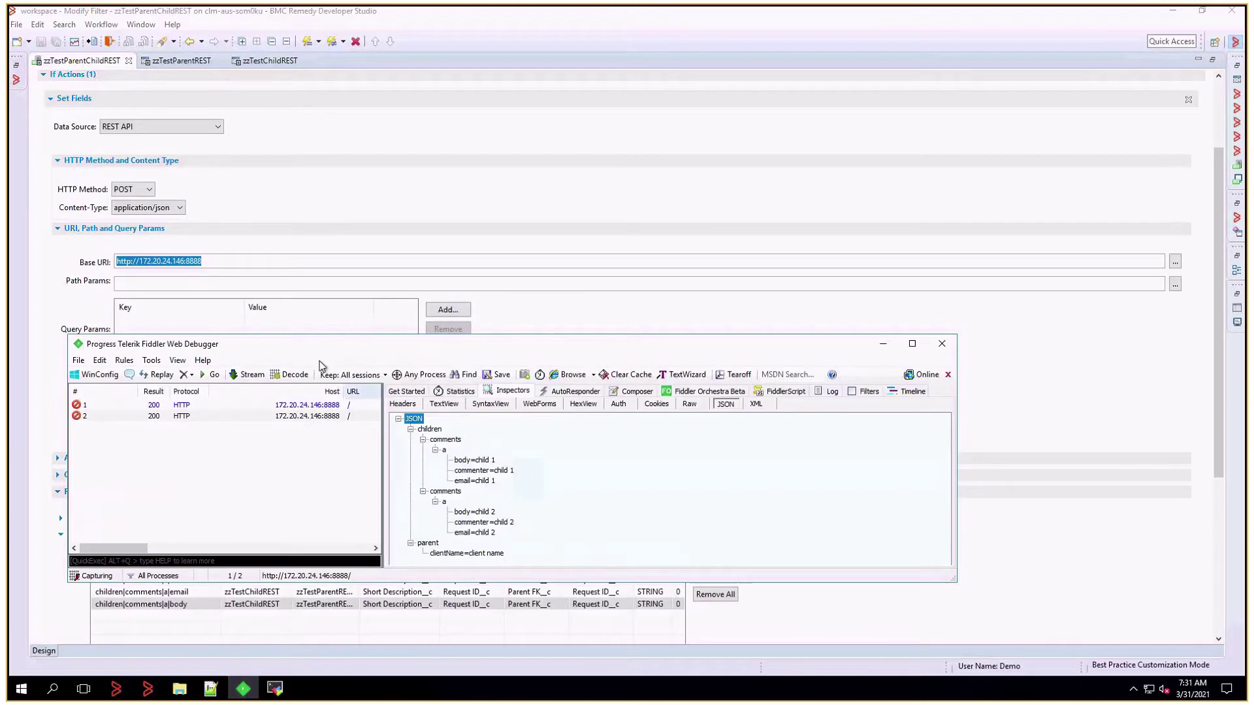
left_click_drag(68, 337, 317, 248)
left_click_drag(395, 212, 404, 127)
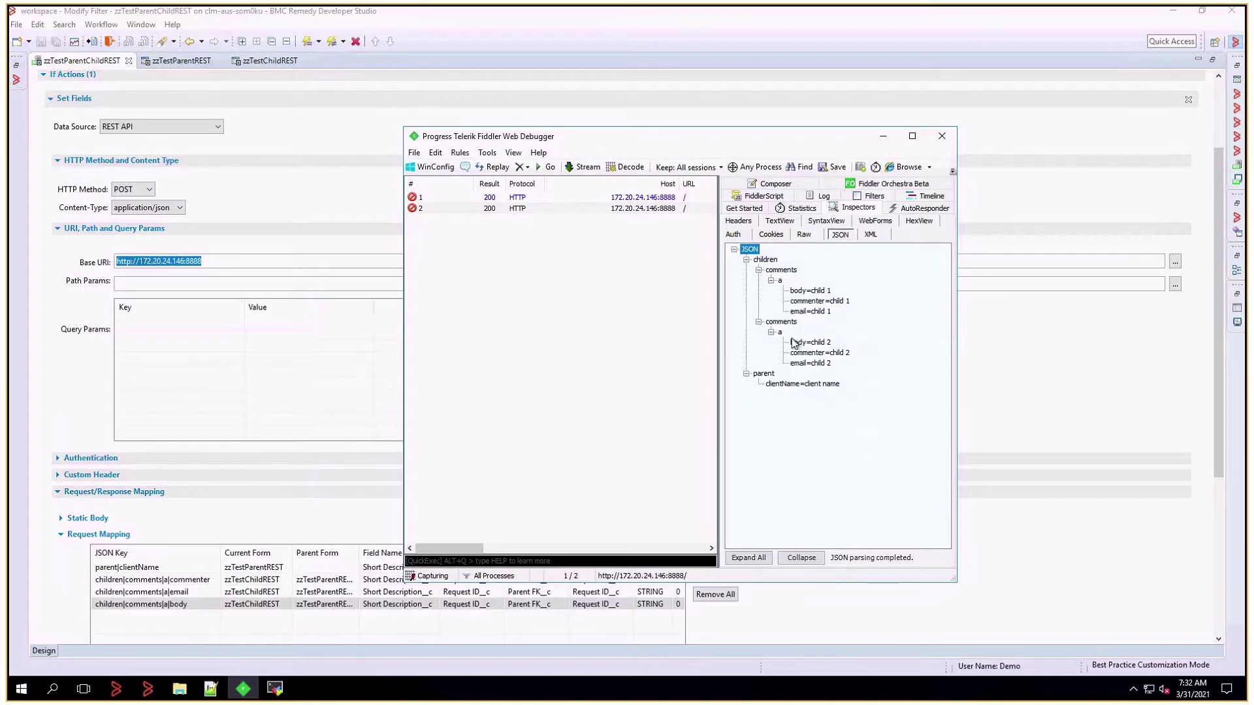
left_click(622, 199)
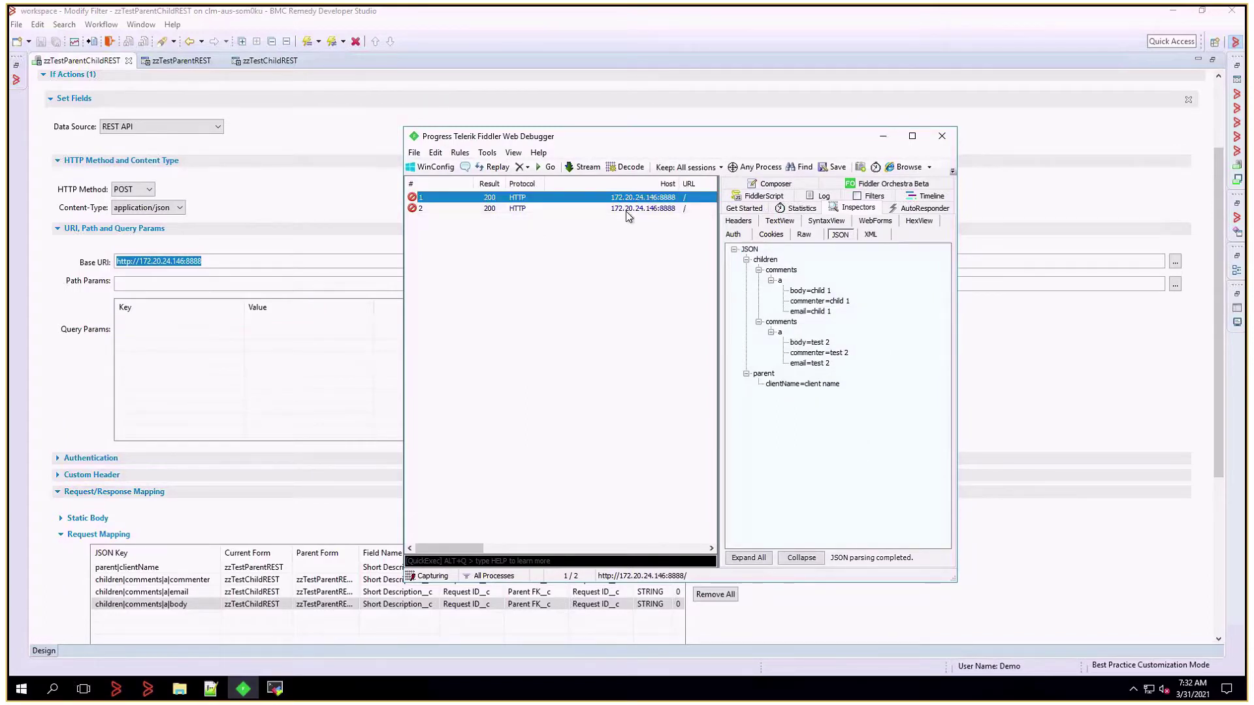
left_click(627, 209)
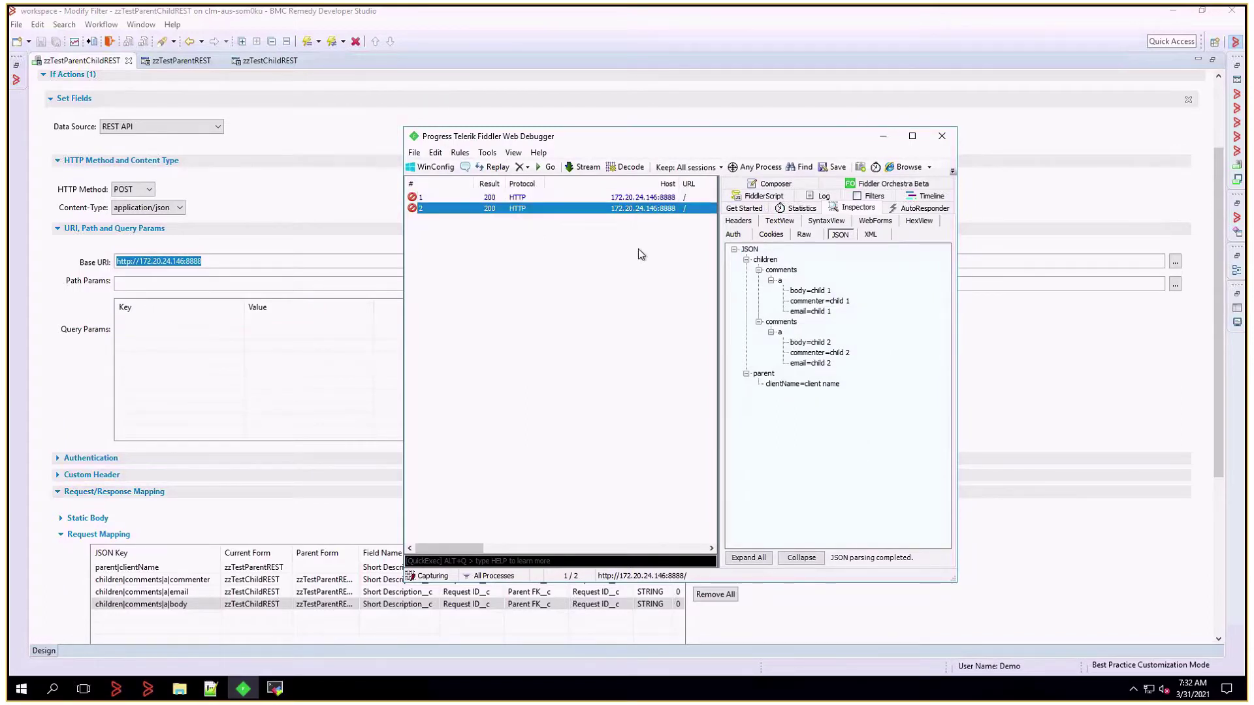
left_click(528, 168)
left_click(552, 178)
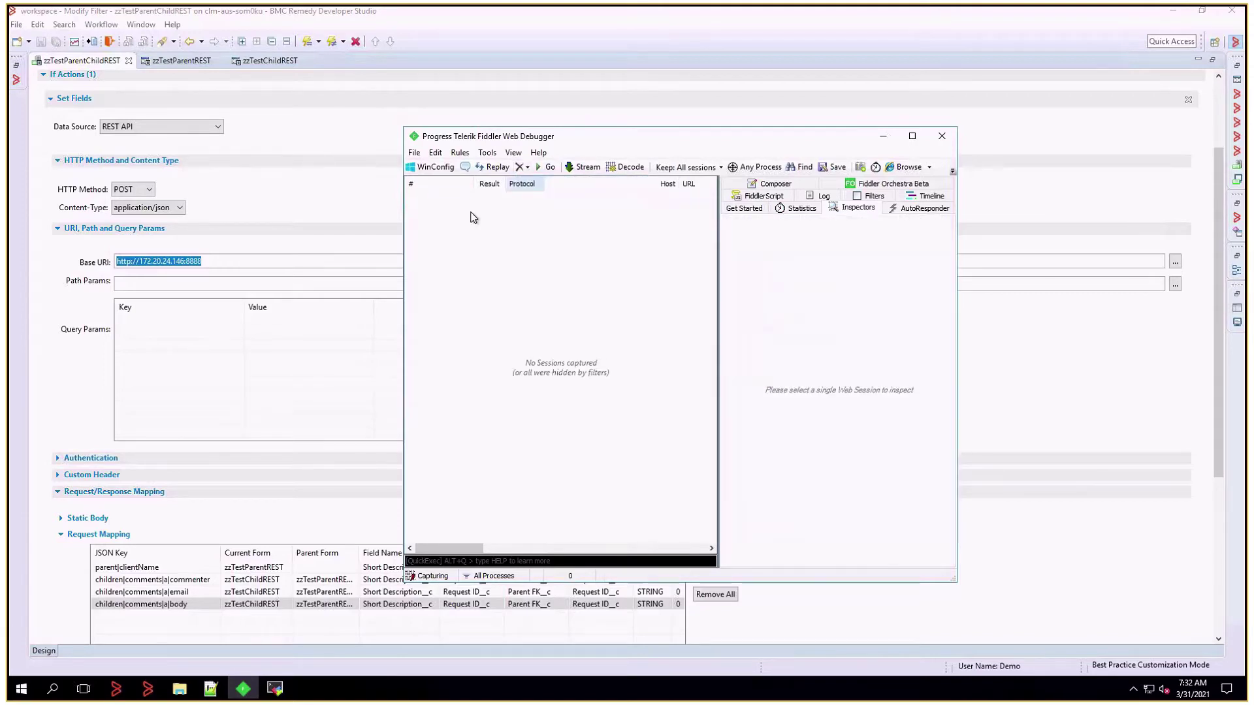
Edit the first request mapping's JSON key, working on its parent and clientName parts.
left_click(281, 285)
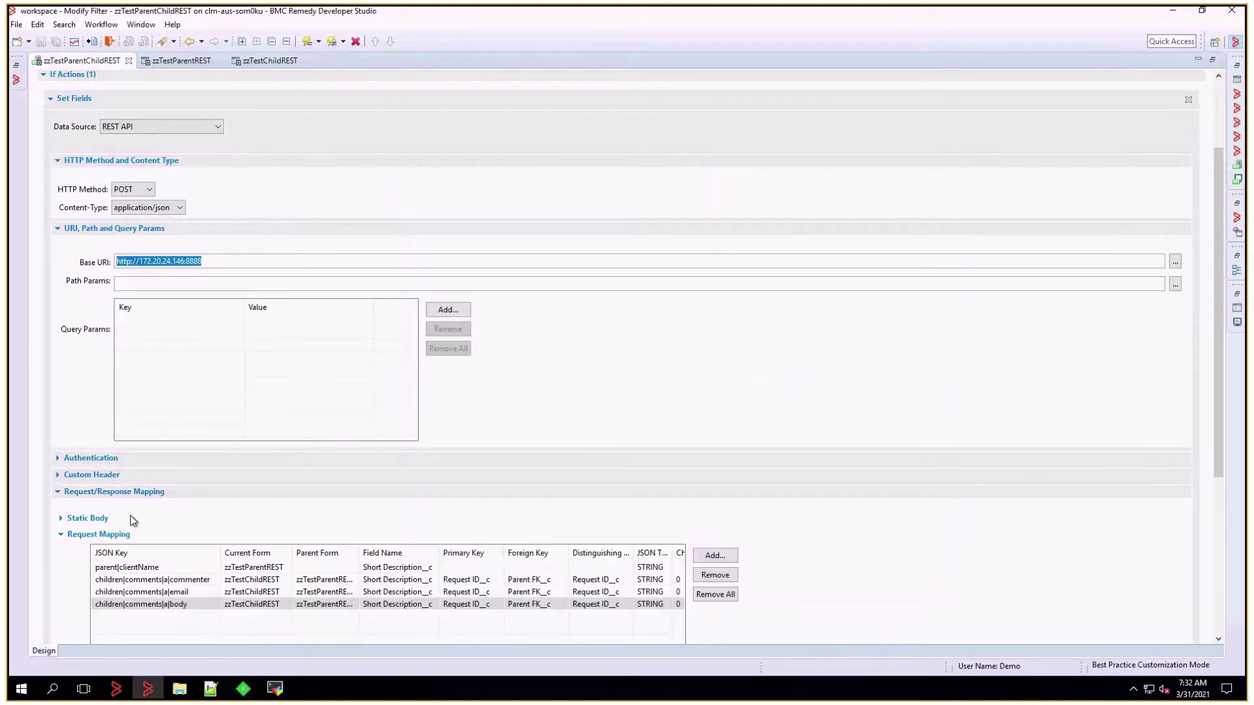
left_click_drag(1215, 410, 1217, 590)
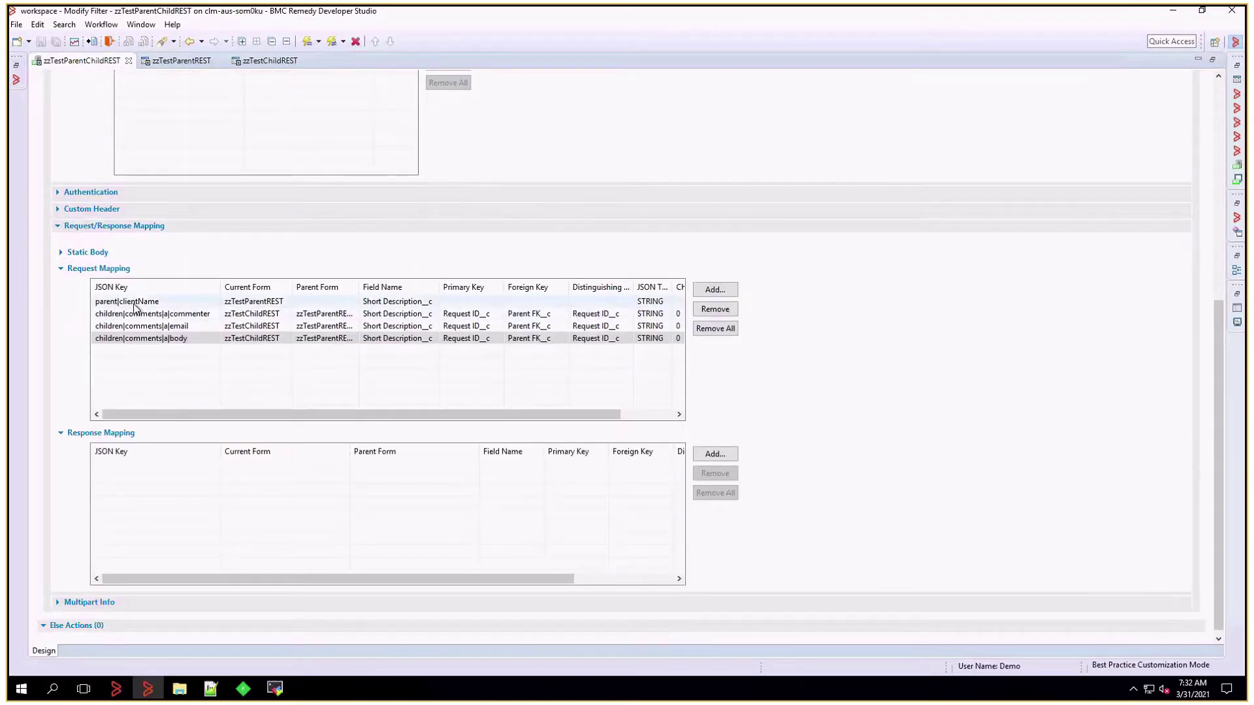
double_click(124, 302)
left_click(121, 302)
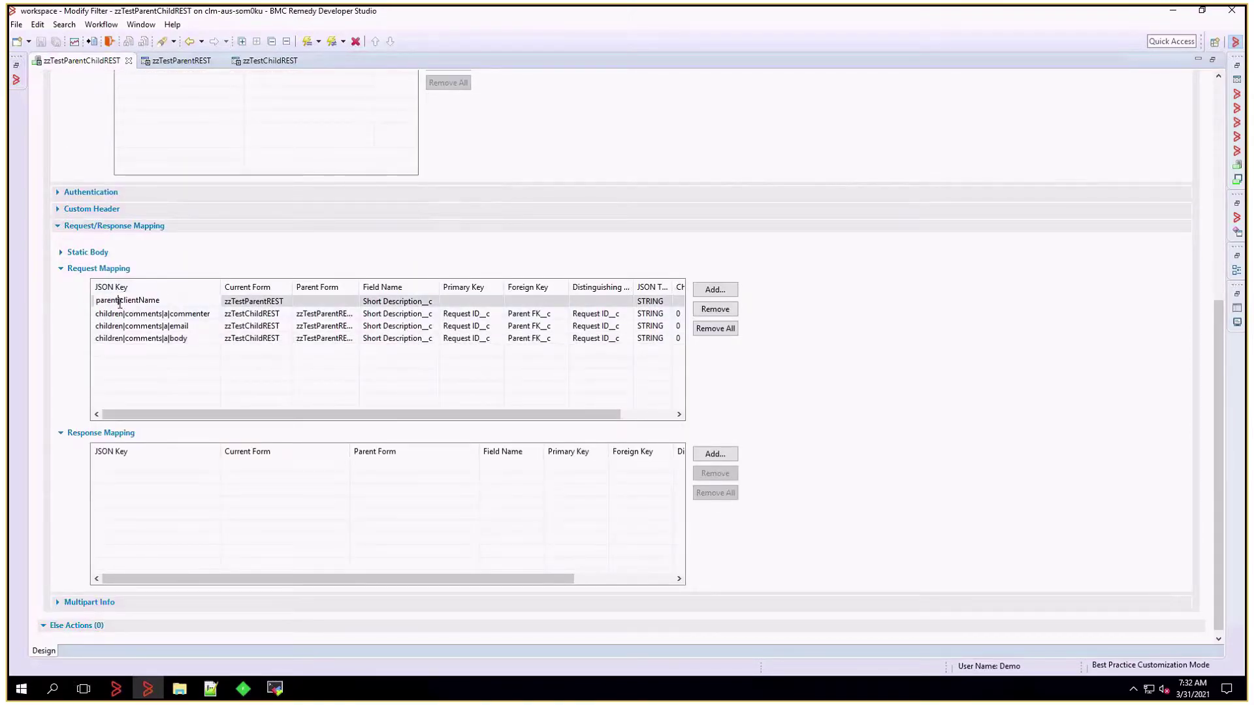
left_click_drag(120, 301, 91, 302)
left_click(163, 300)
left_click_drag(162, 300, 120, 300)
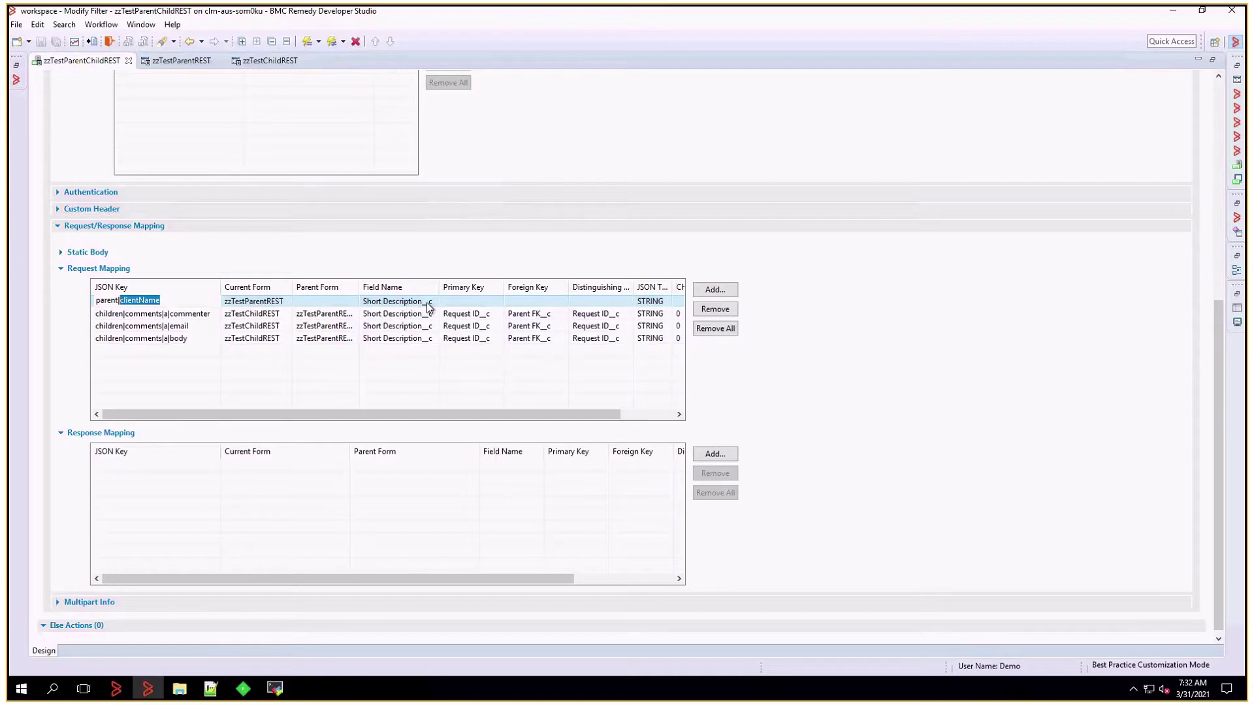
Commit the parent|clientName key and widen the Child Array Index column to check its values.
left_click_drag(616, 414, 668, 380)
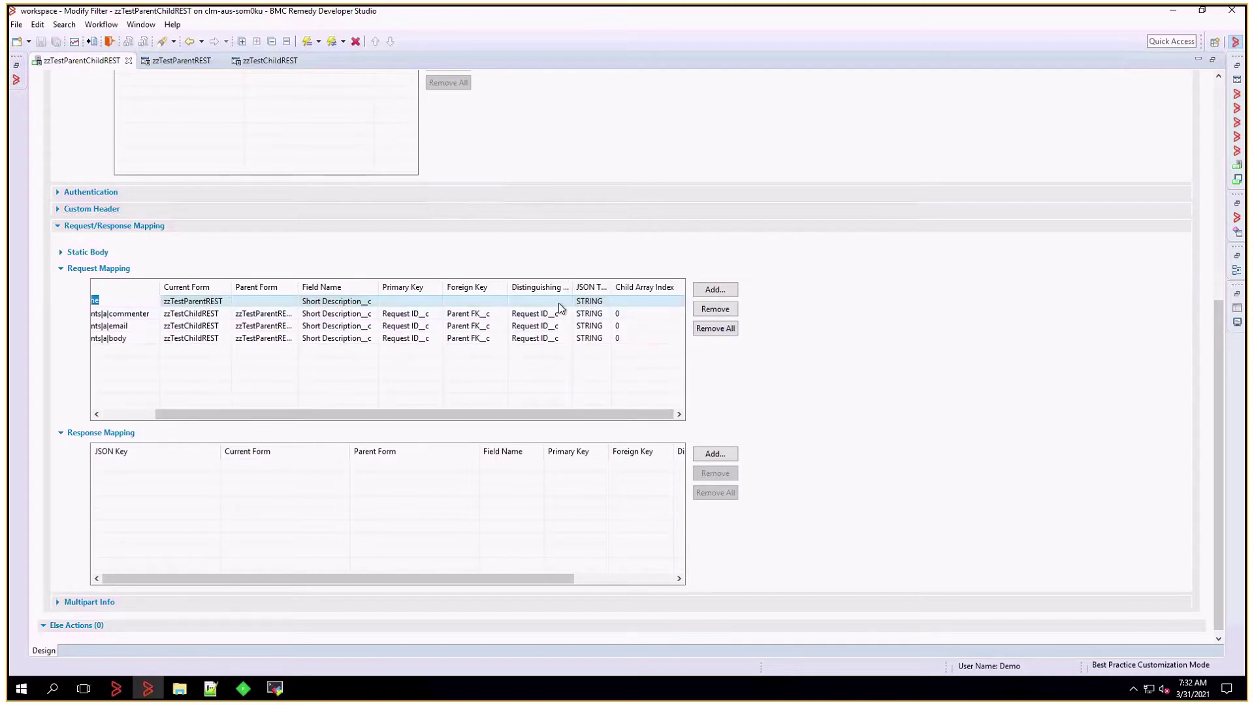
left_click(596, 304)
left_click_drag(613, 287, 639, 286)
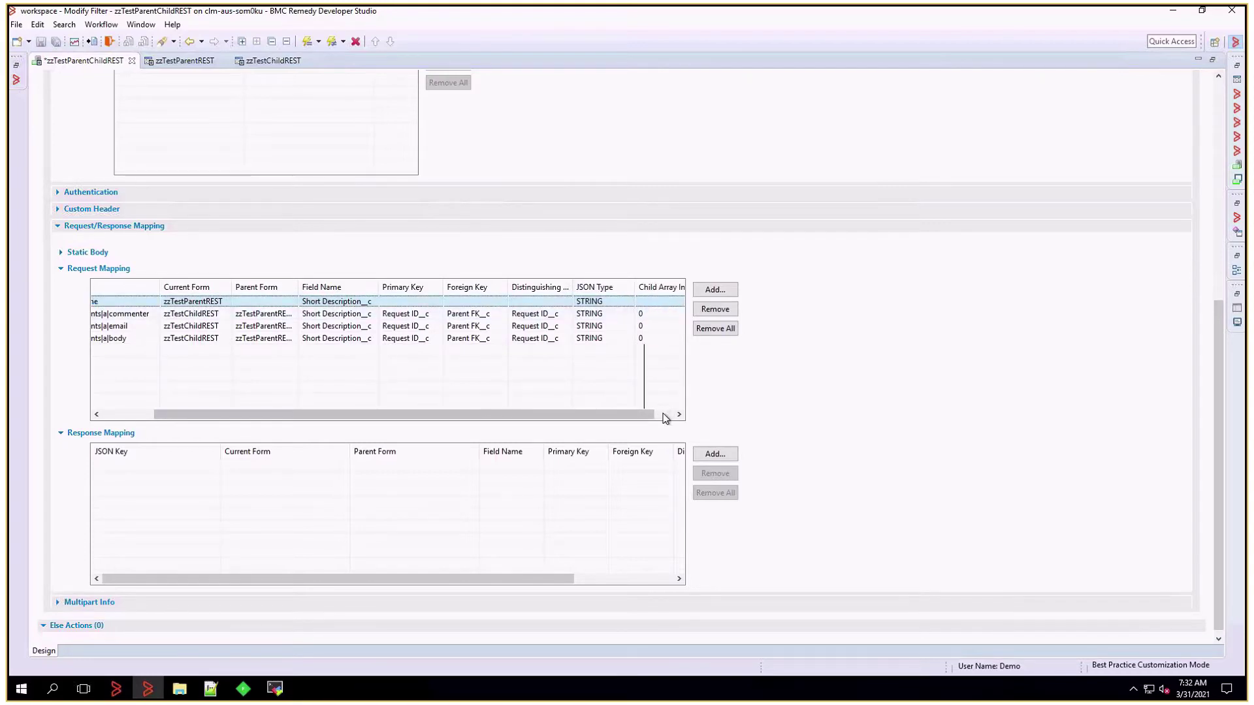
scroll(663, 416, "left", 2)
left_click_drag(604, 416, 508, 416)
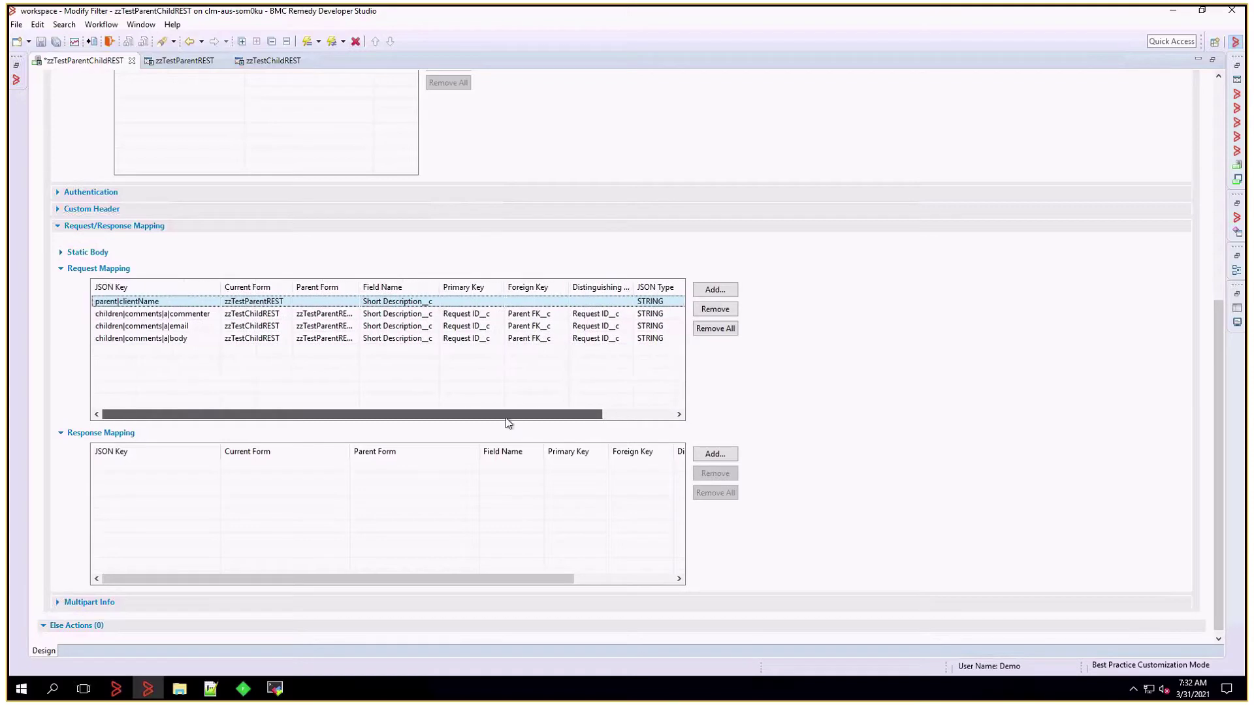
left_click(158, 314)
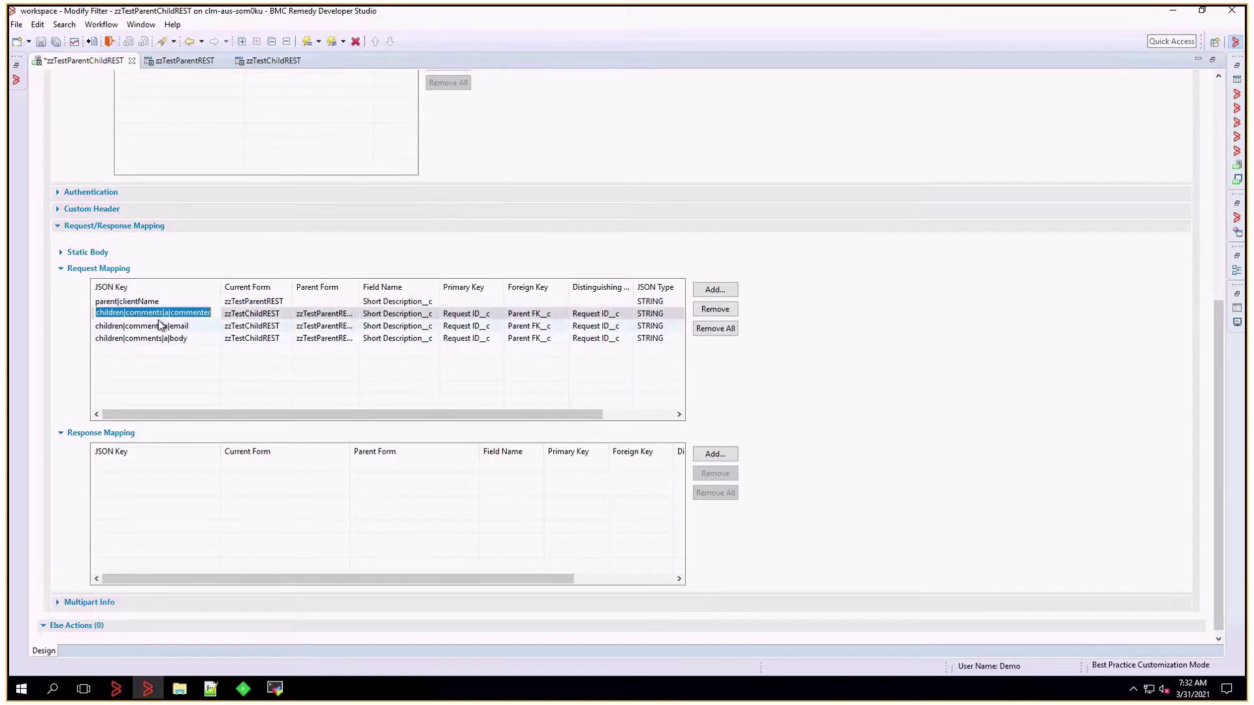
left_click(113, 316)
left_click_drag(125, 314, 92, 314)
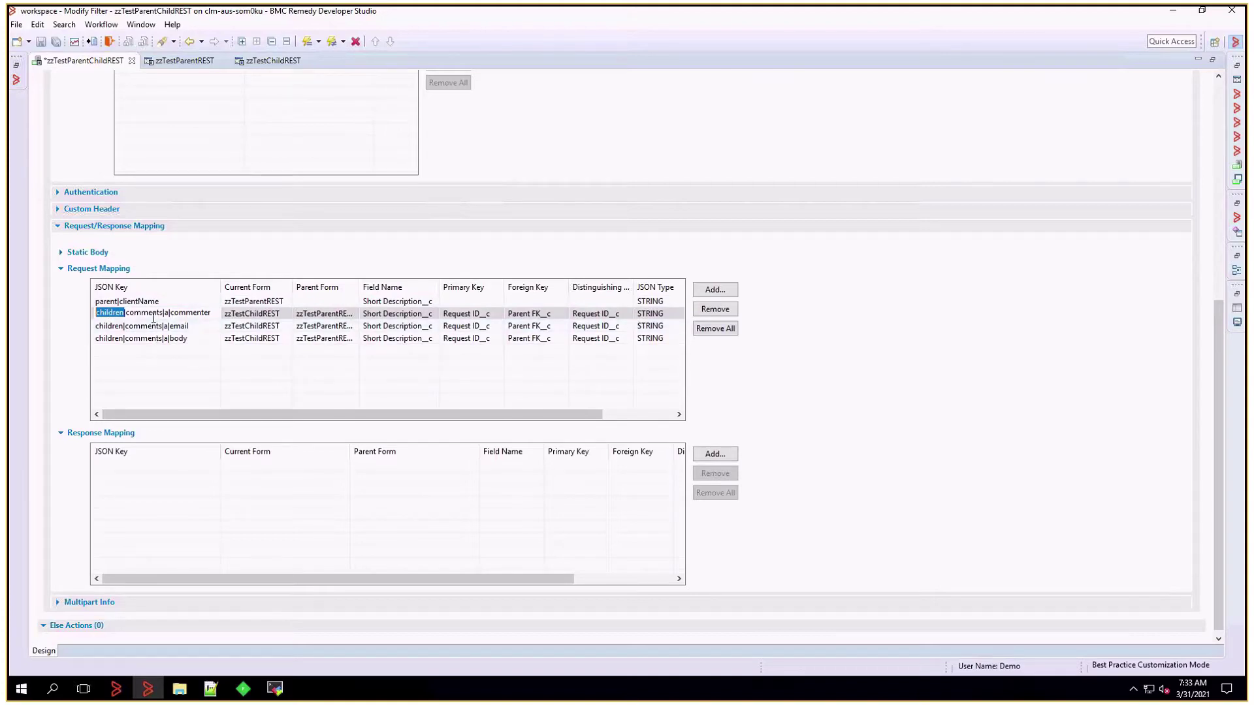
left_click(127, 314)
left_click_drag(127, 314, 170, 314)
left_click(168, 312)
left_click_drag(170, 313, 215, 312)
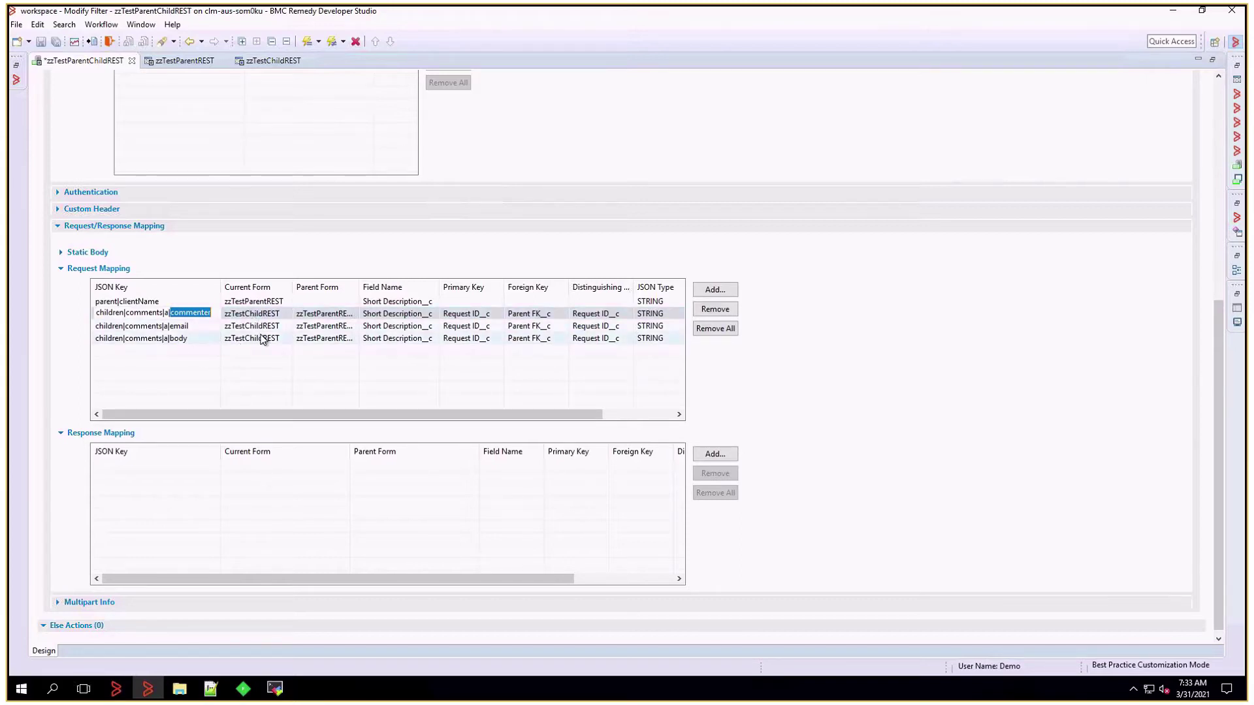
key("Return")
mouse_move(366, 288)
left_mouse_down()
mouse_move(401, 282)
mouse_move(363, 288)
left_mouse_up()
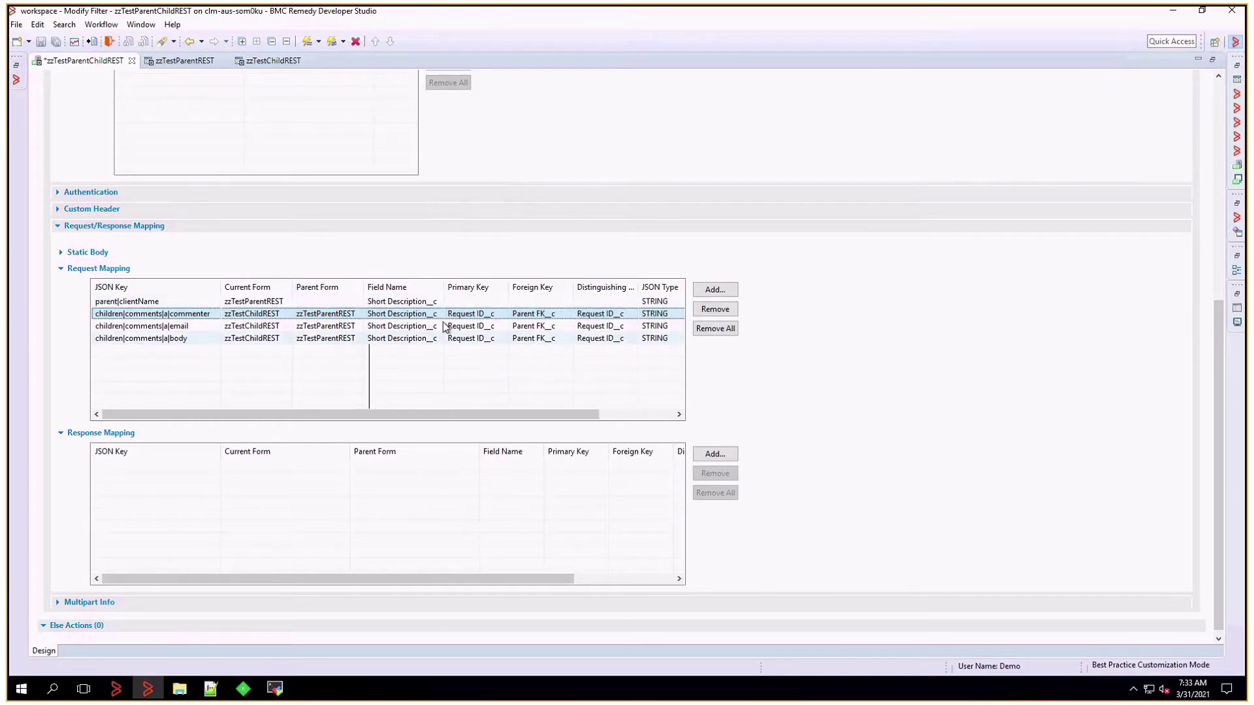
left_click_drag(445, 288, 466, 287)
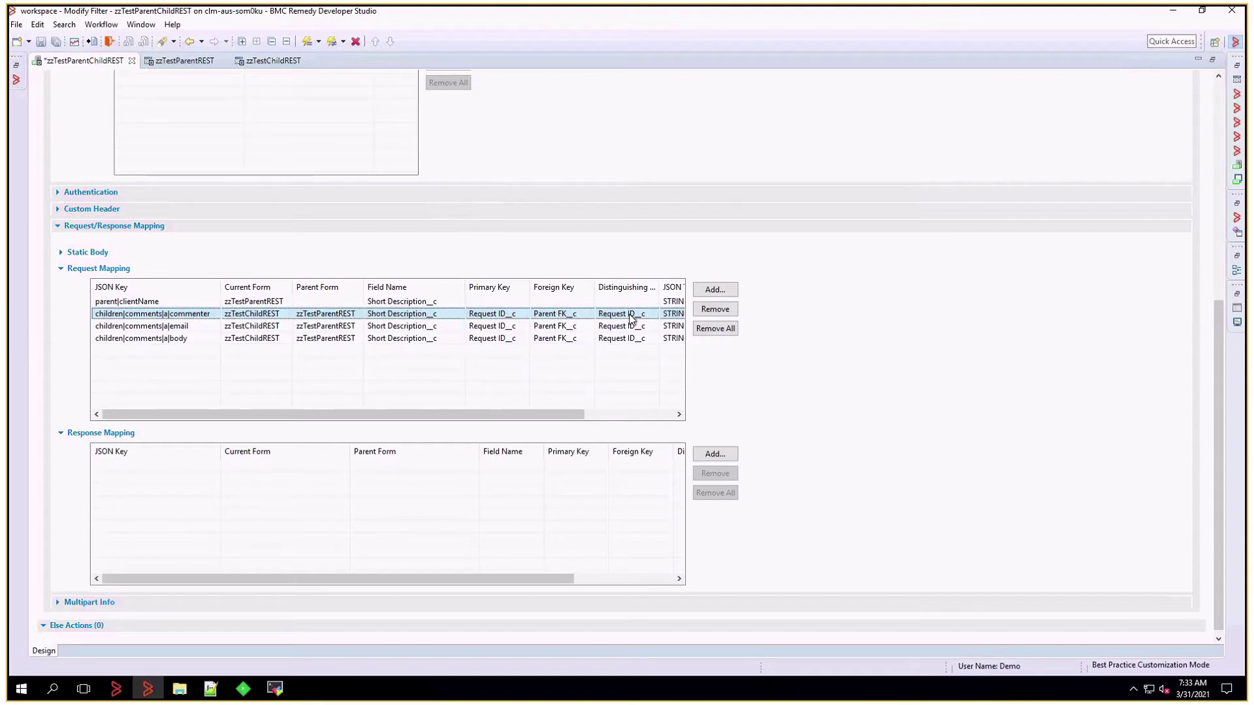
left_click_drag(562, 416, 644, 421)
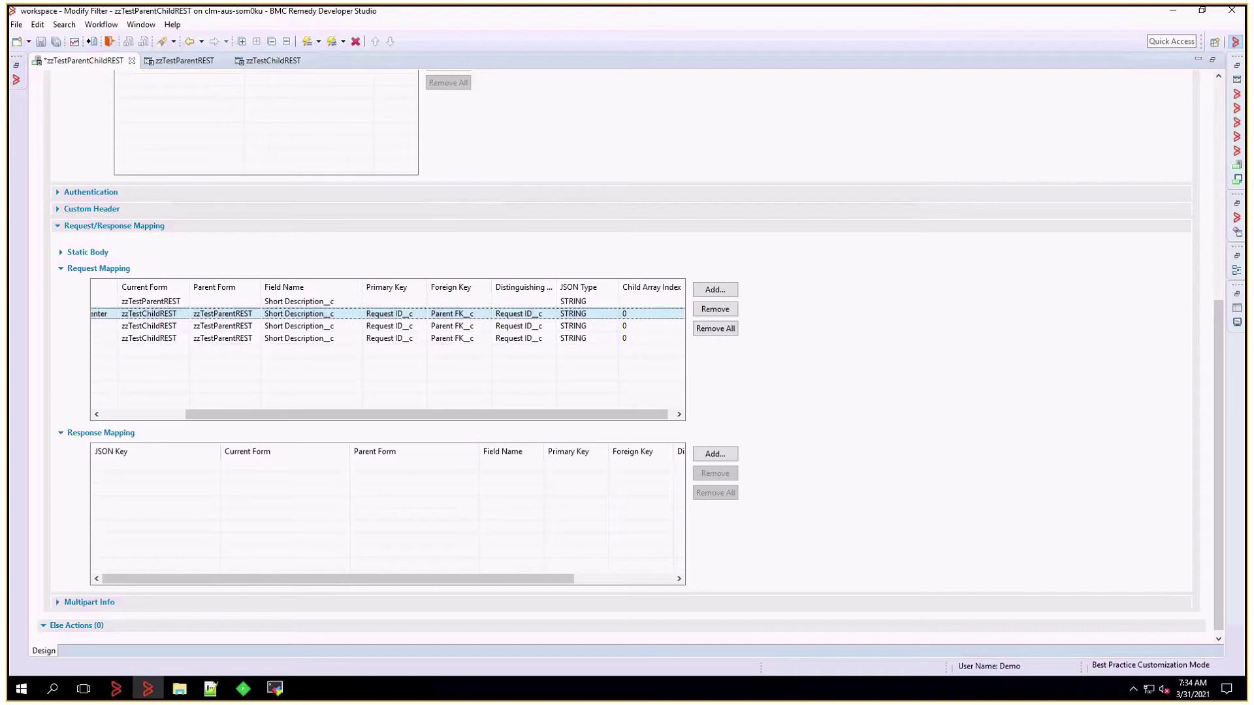
Change the zzTestParentREST record's clientName to 'client name update' and save it.
key("alt+Tab")
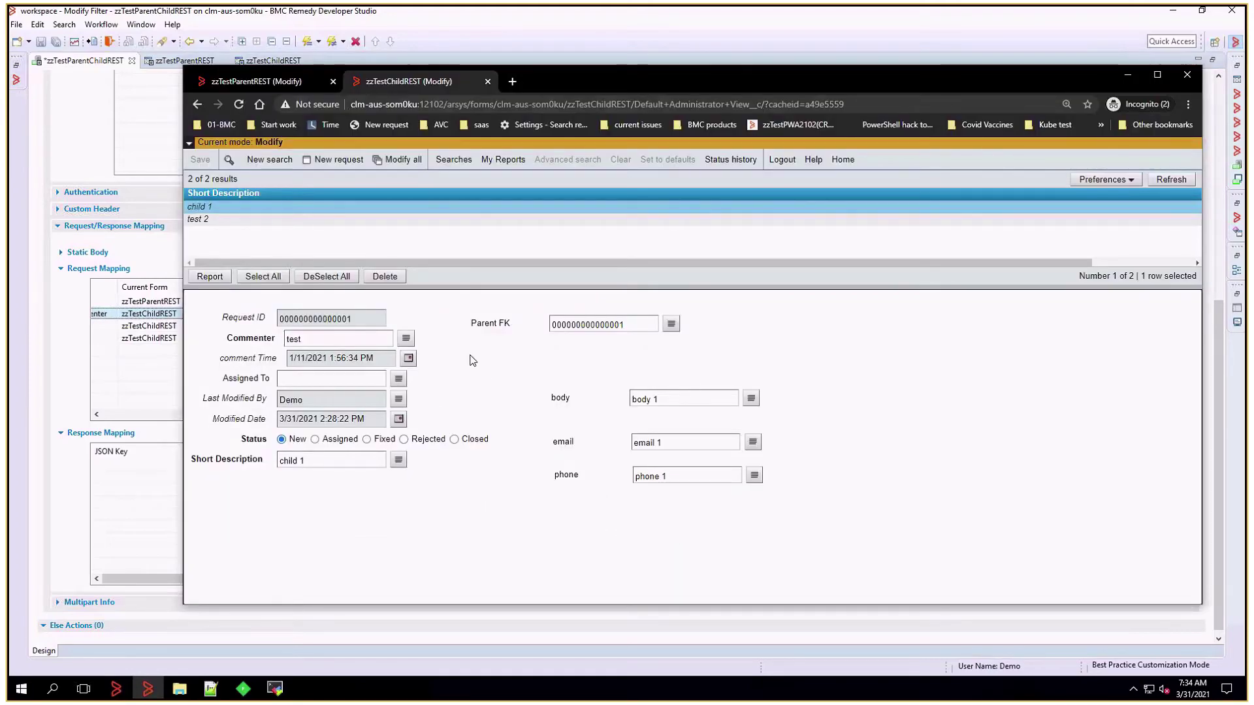
left_click(280, 83)
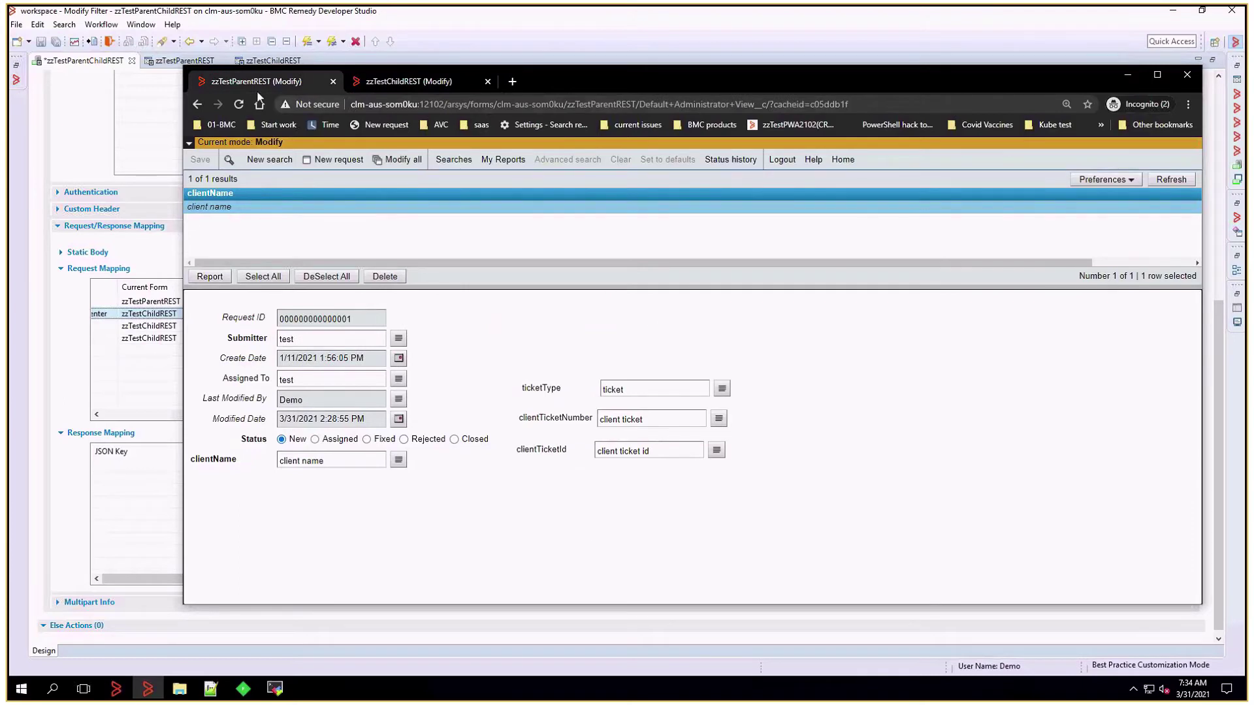
left_click(339, 460)
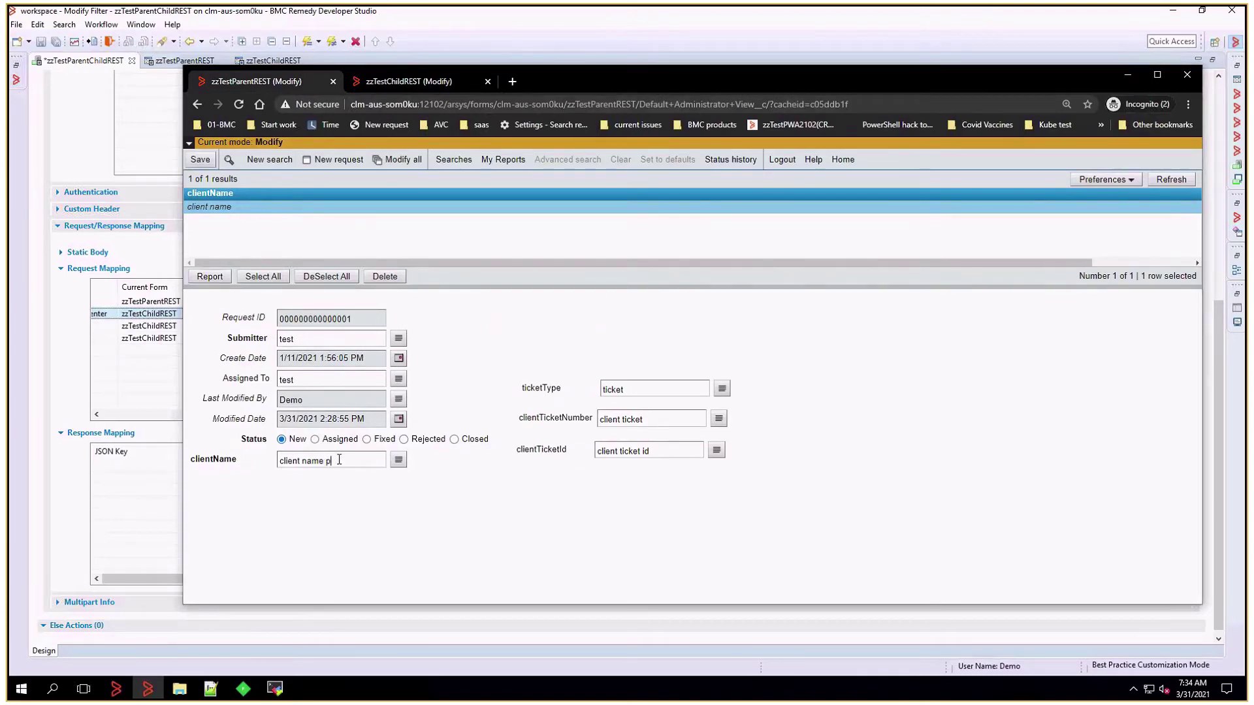
key("BackSpace")
type("update")
left_click(200, 159)
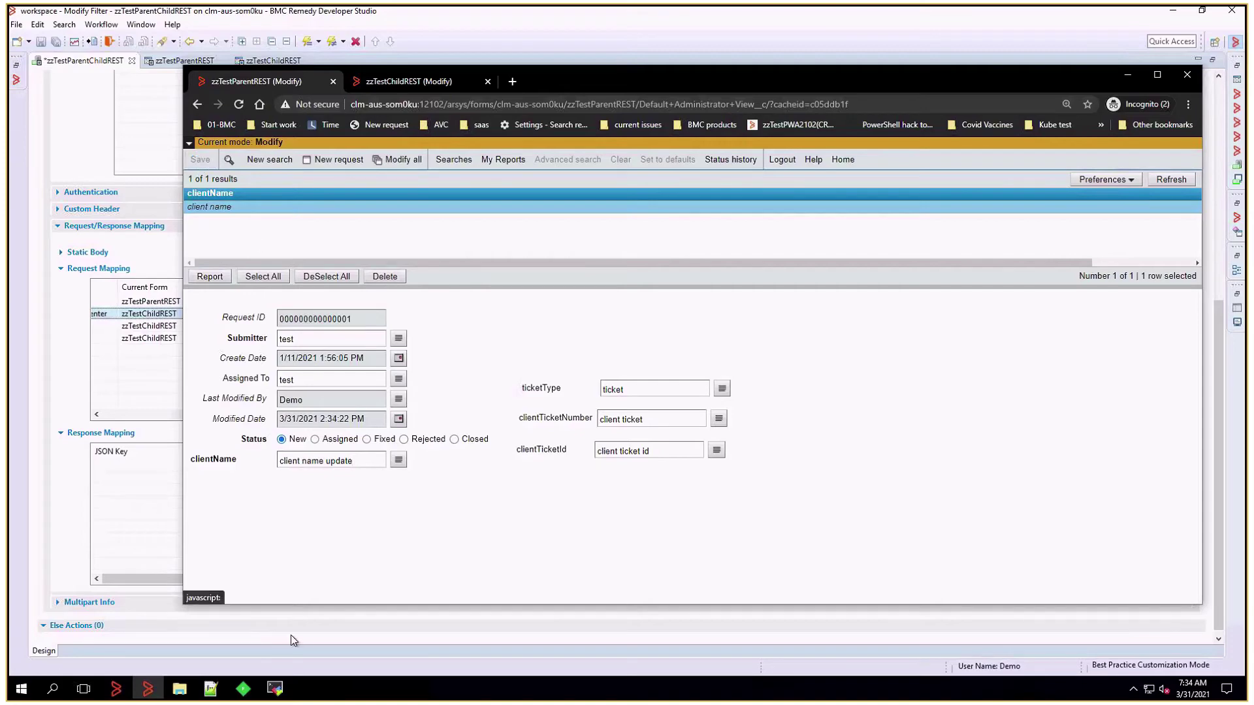
Inspect session 3's JSON with child 1 and child 2 comments and parent clientName.
left_click(242, 688)
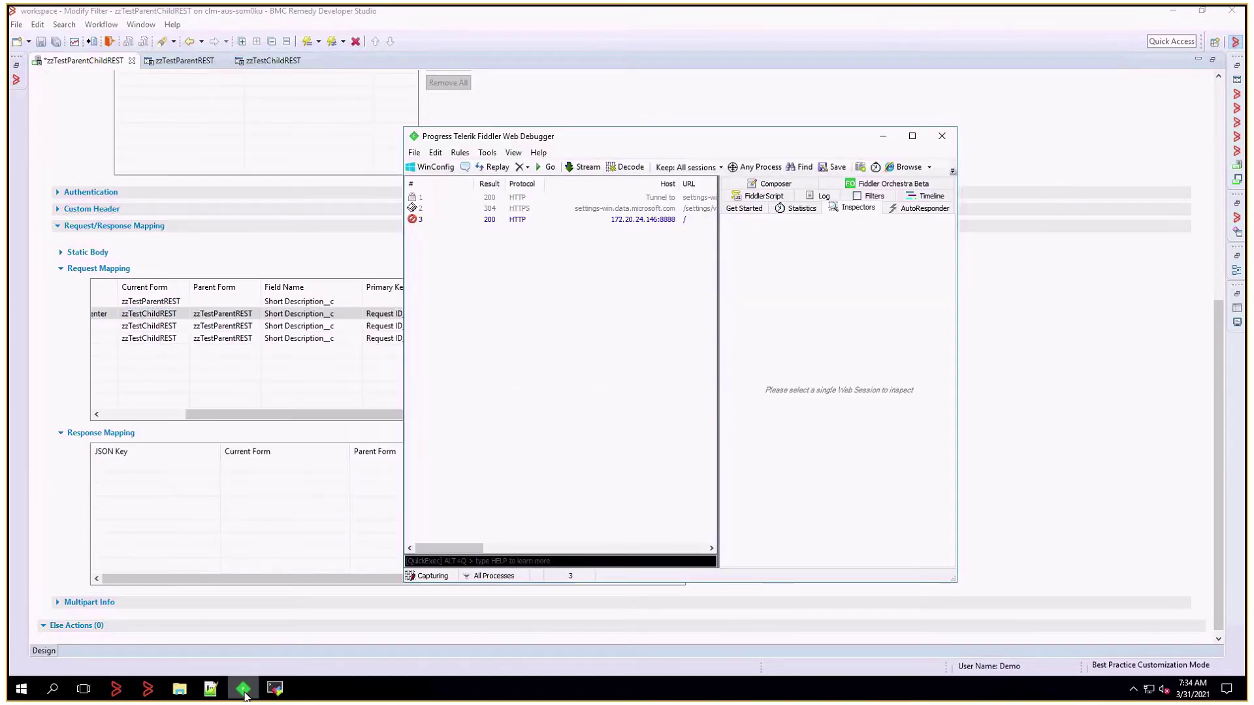
left_click(514, 222)
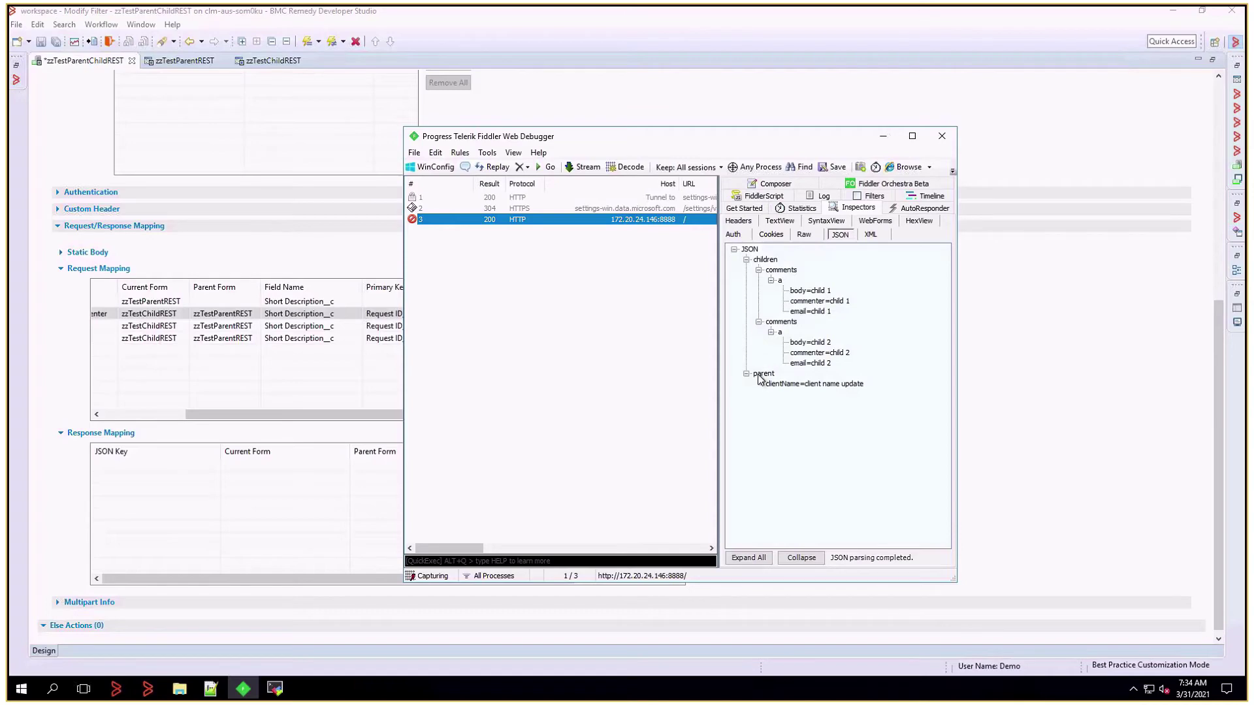
left_click(128, 414)
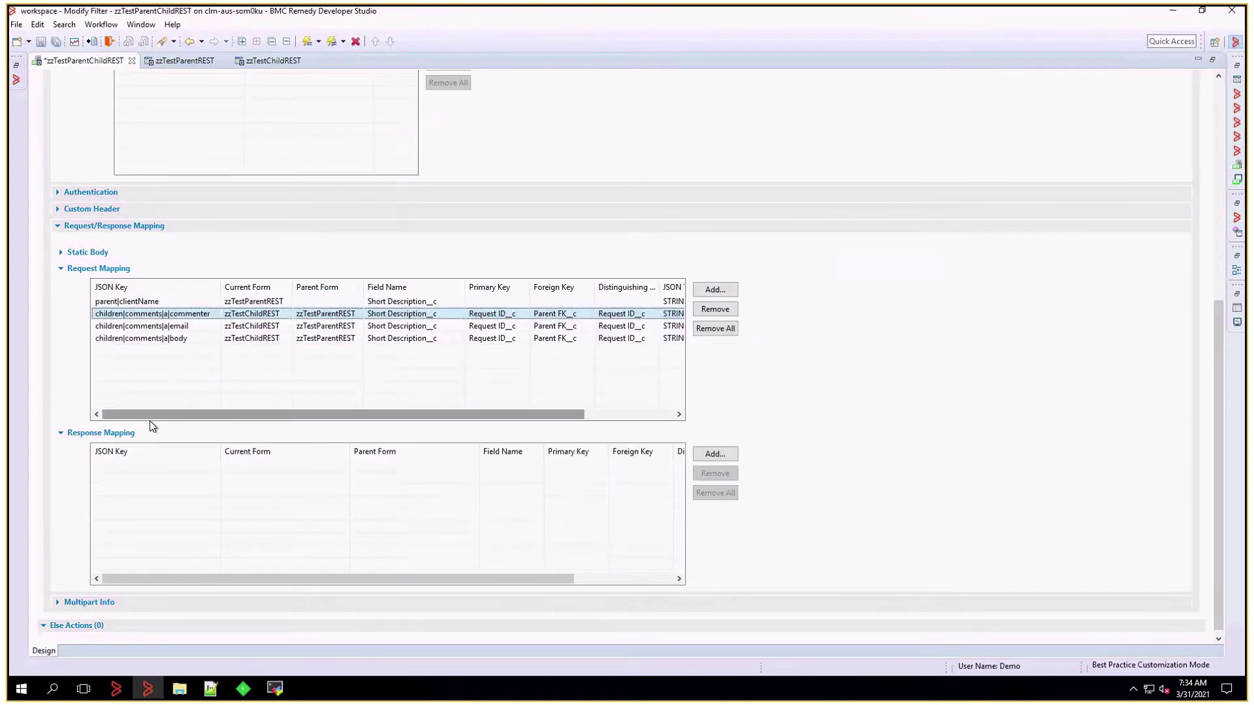
left_click(243, 688)
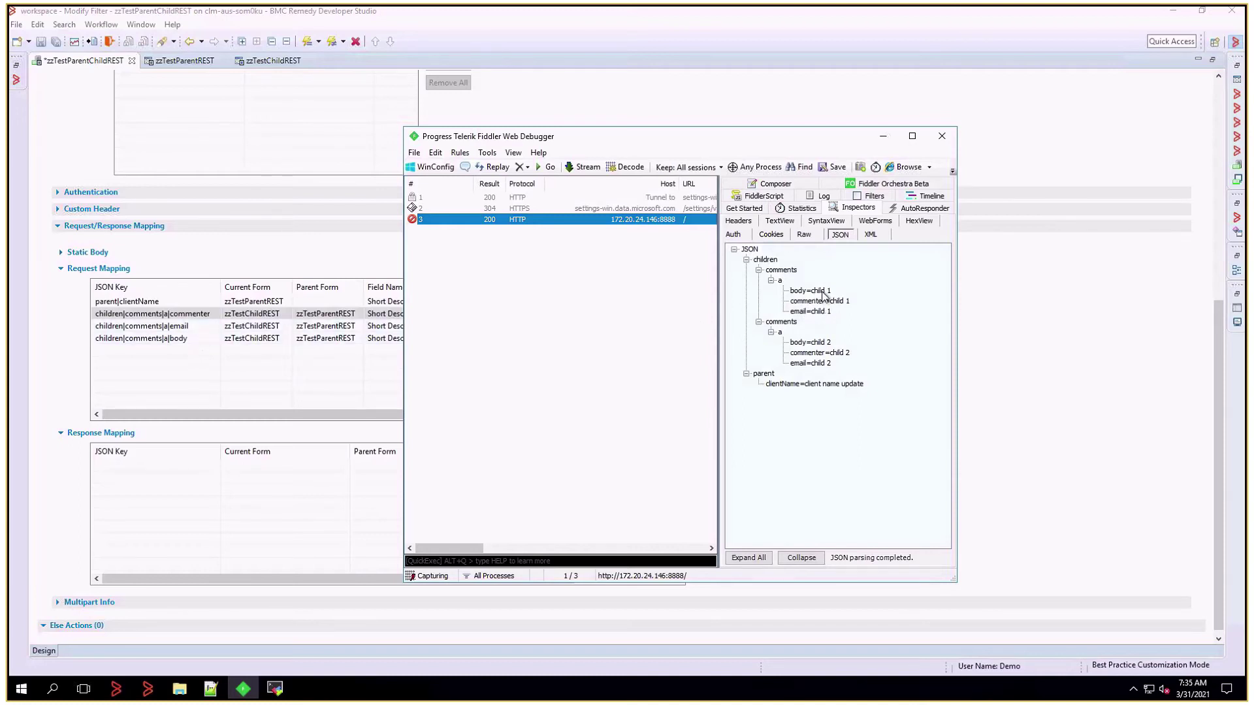
Paste the captured request body into a new Notepad++ document and format it as JSON.
left_click(210, 689)
left_click(210, 415)
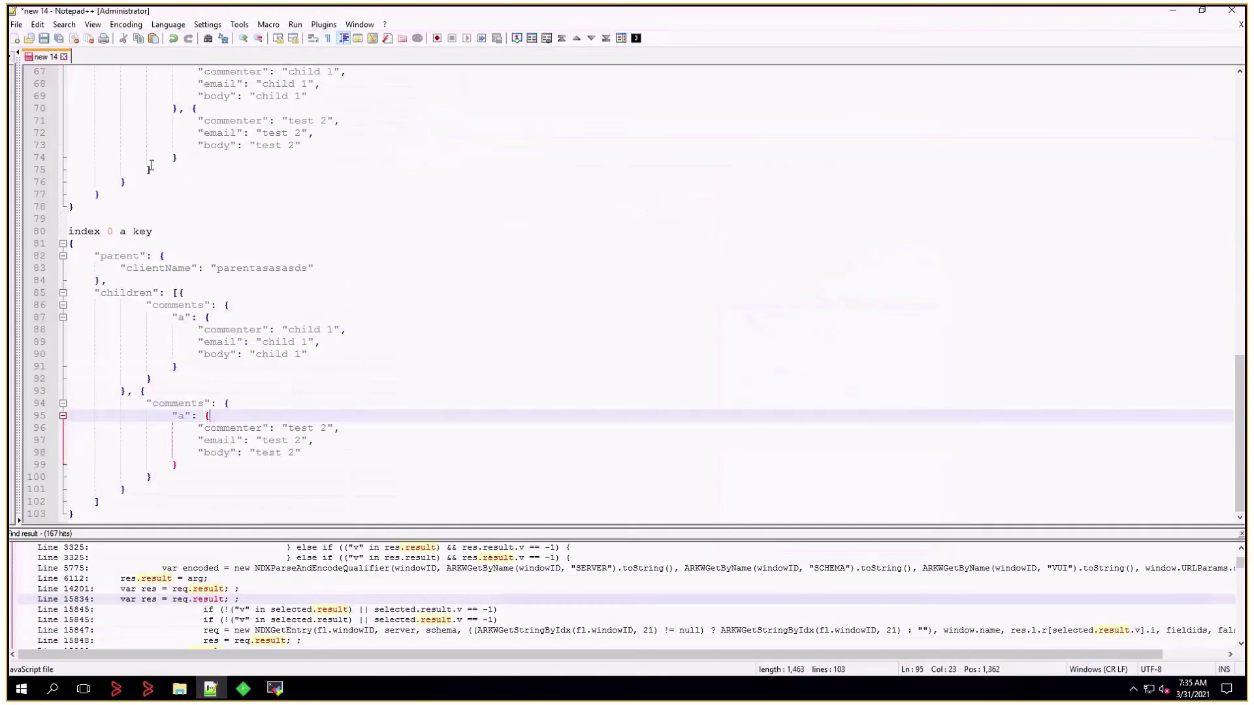
left_click(15, 39)
type("{\"parent\":{\"clientName\":\"parent name update\"},\"children\":[{\"comments\":{\"a\":{\"commenter\":\"child 1\",\"email\":\"child 1\",\"body\":\"child 1\"}}},{\"comments\":{\"a\":{\"commenter\":\"child 2\",\"email\":\"child 2\",\"body\":\"child 2\"}}}]}")
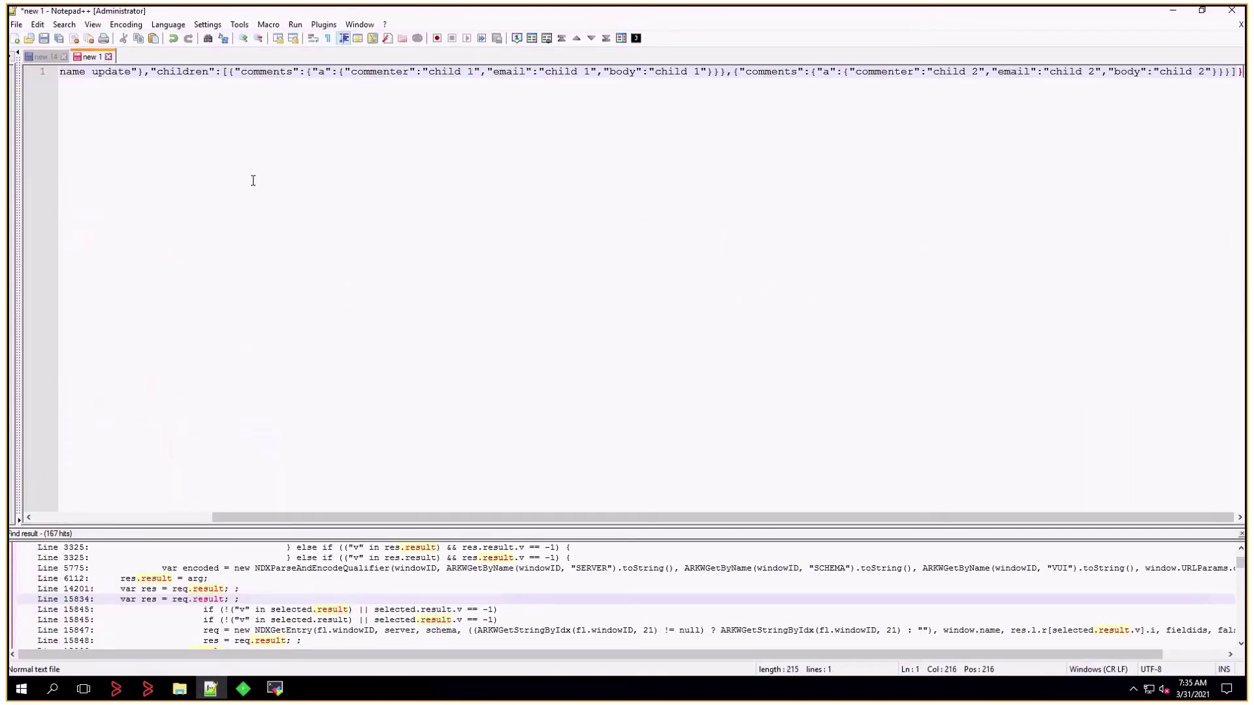
key("ctrl+m")
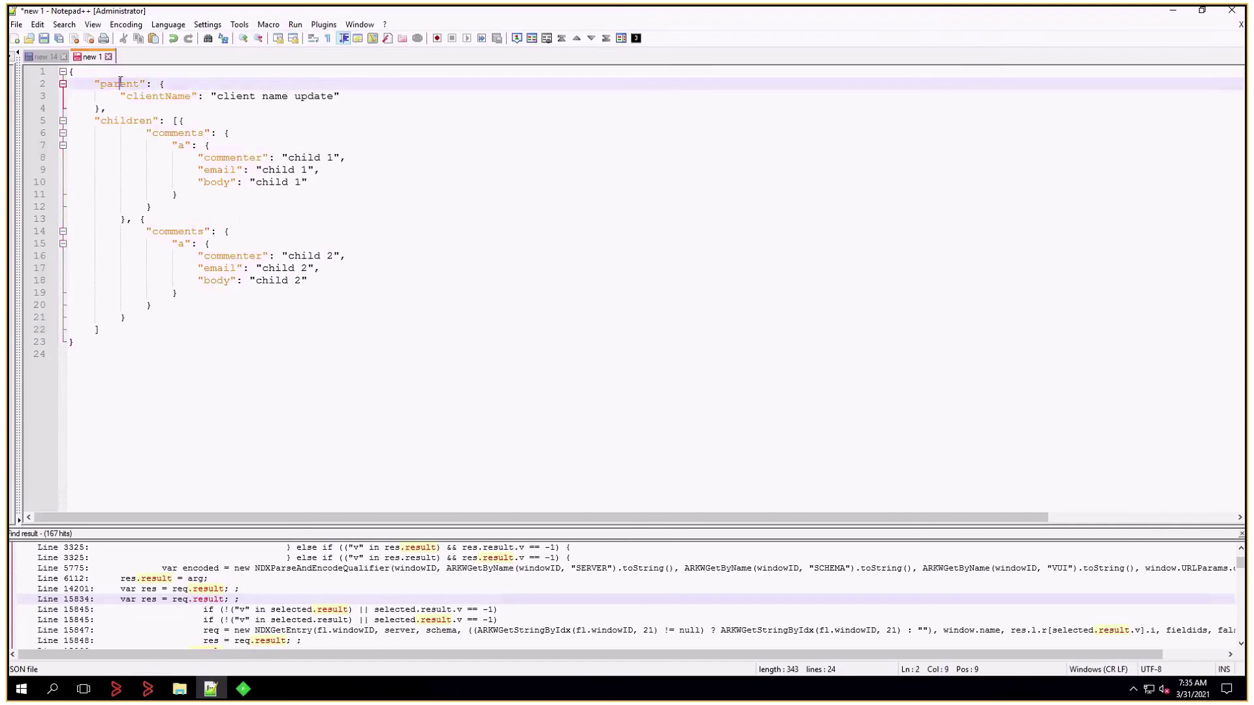
Trace the parent clientName key and the children array's two comments objects.
double_click(120, 83)
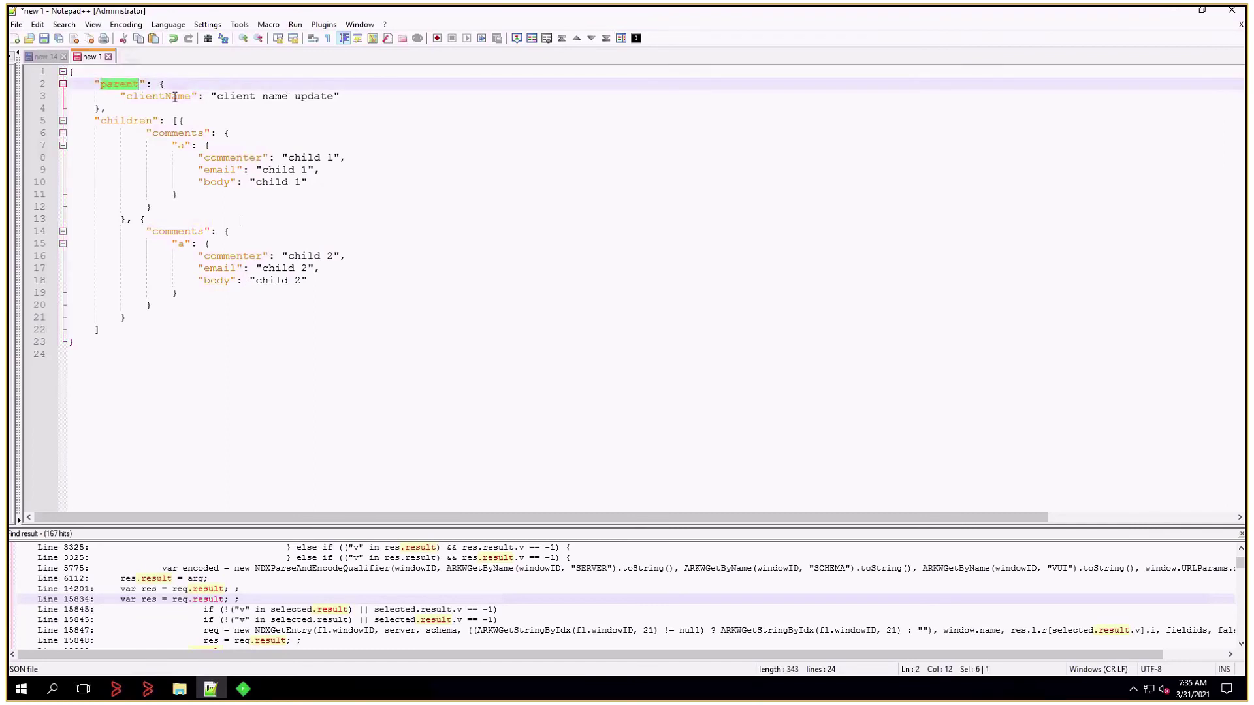
key("End")
double_click(148, 96)
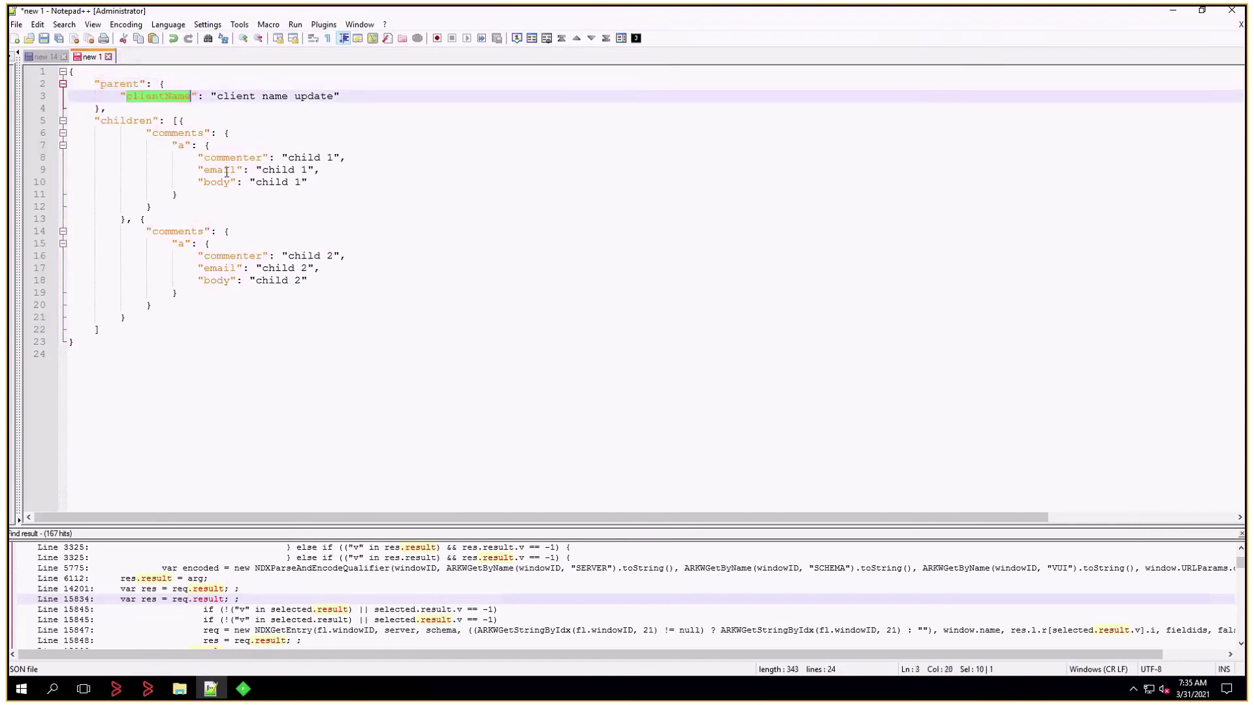
left_click(177, 120)
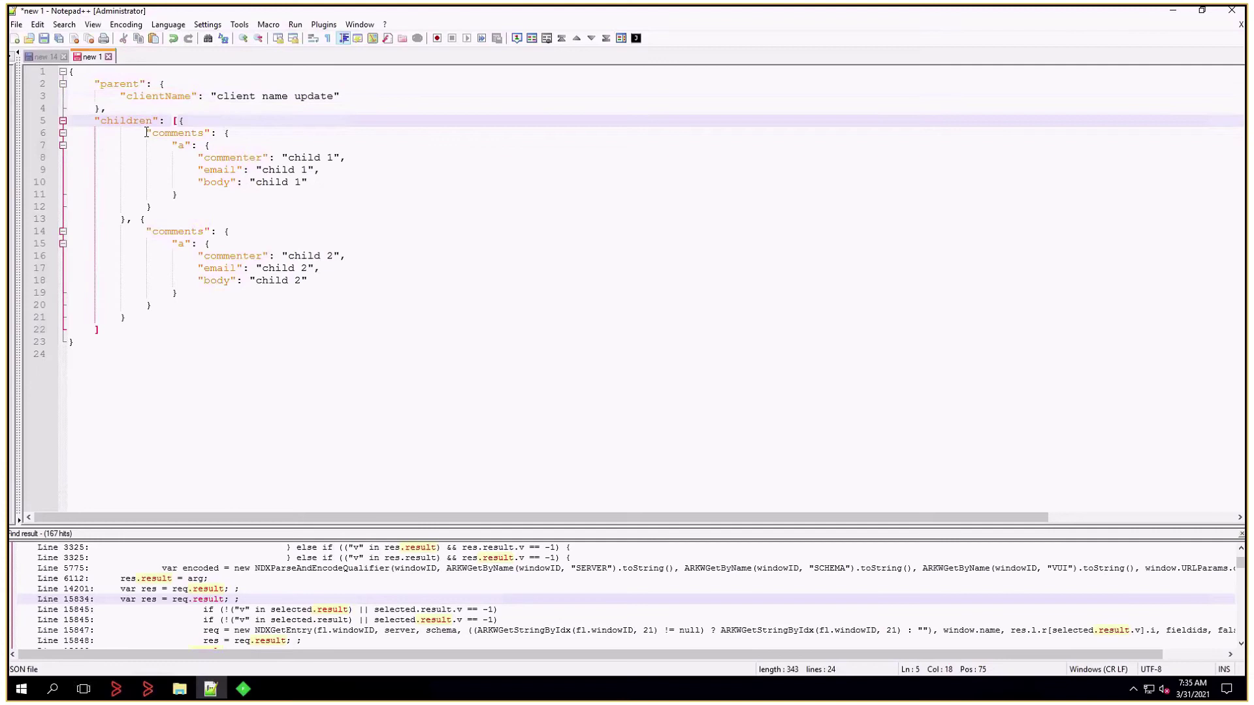
left_click(185, 121)
left_click(202, 219)
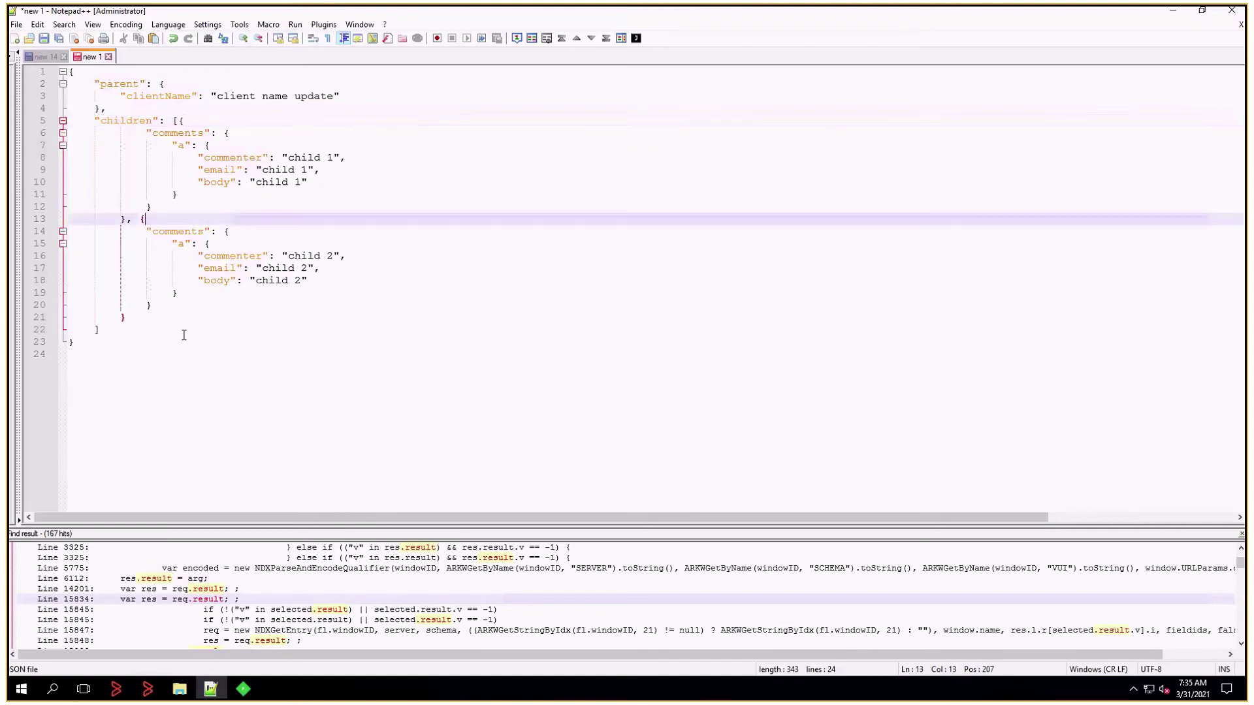
left_click(184, 330)
left_click(193, 120)
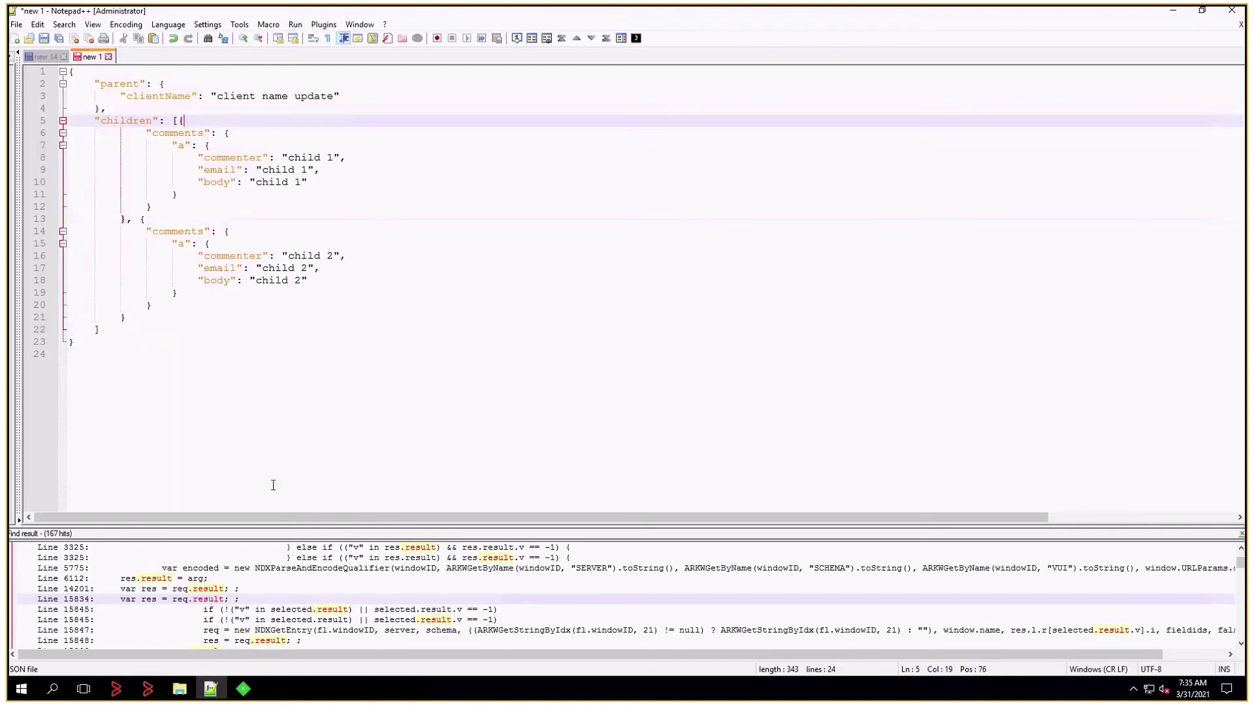
Set Child Array Index 1 on the commenter, email and body mappings, then save the filter.
left_click(148, 689)
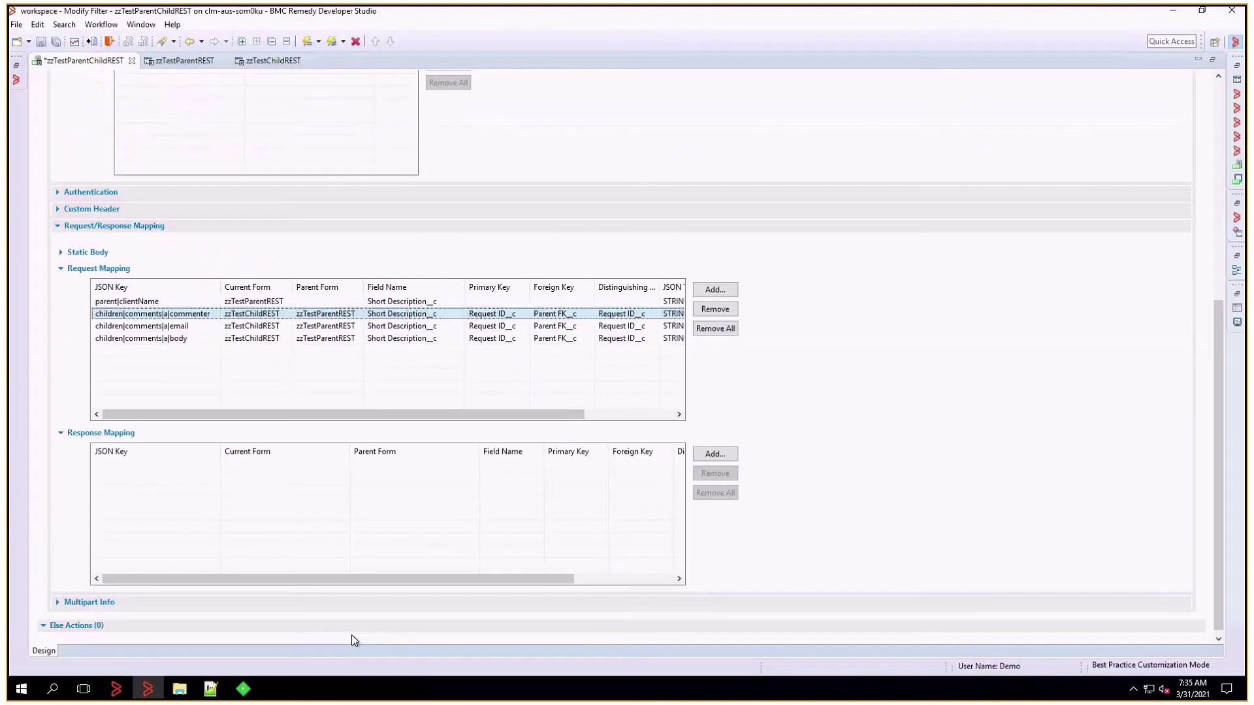
scroll(675, 375, "right", 3)
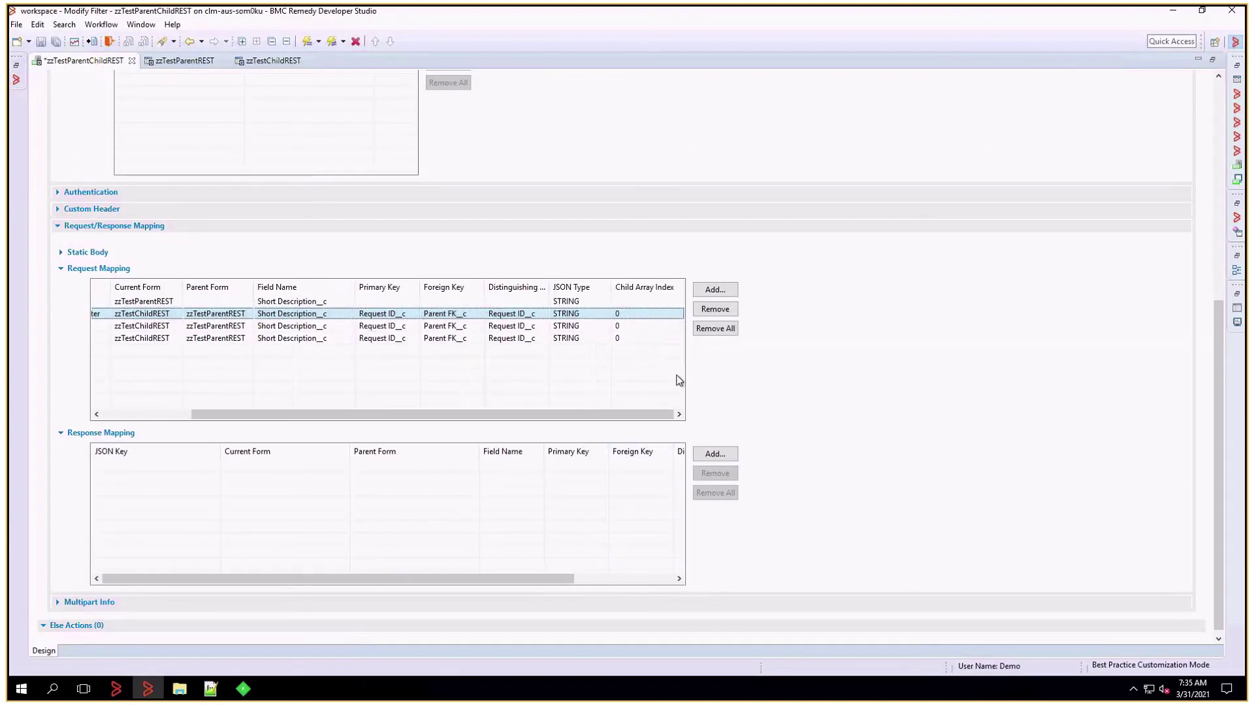
left_click(634, 314)
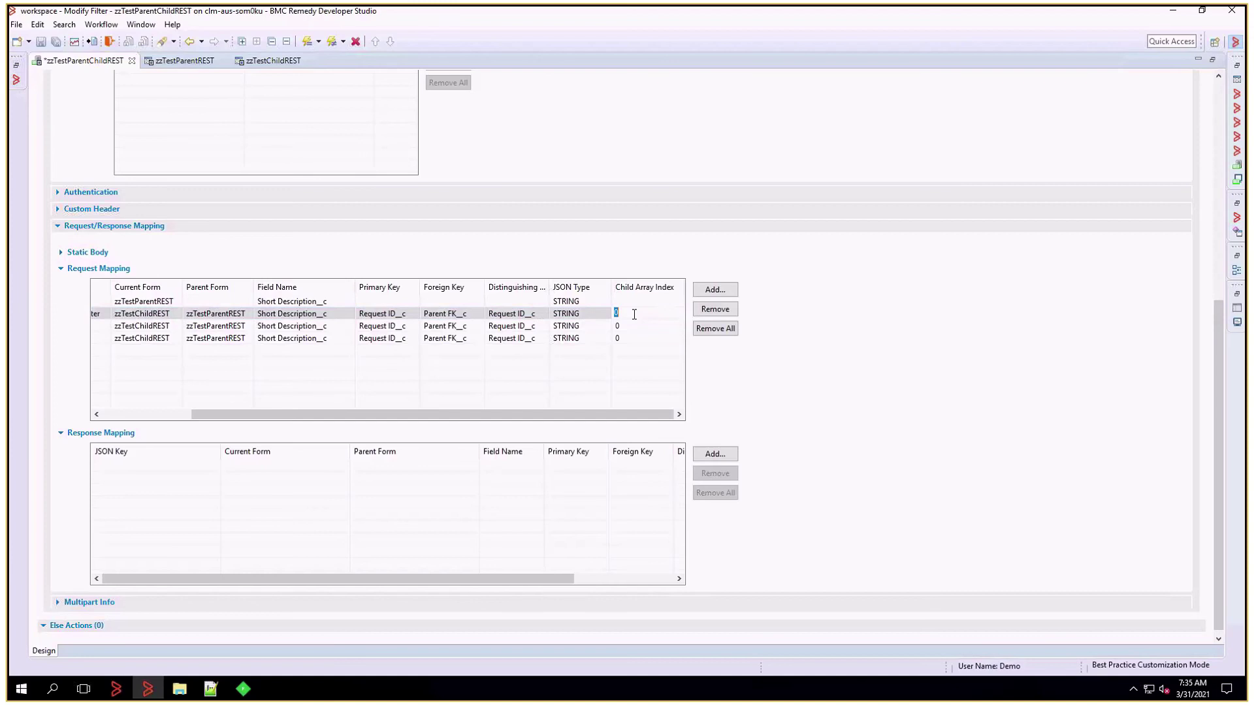
type("1")
left_click(631, 326)
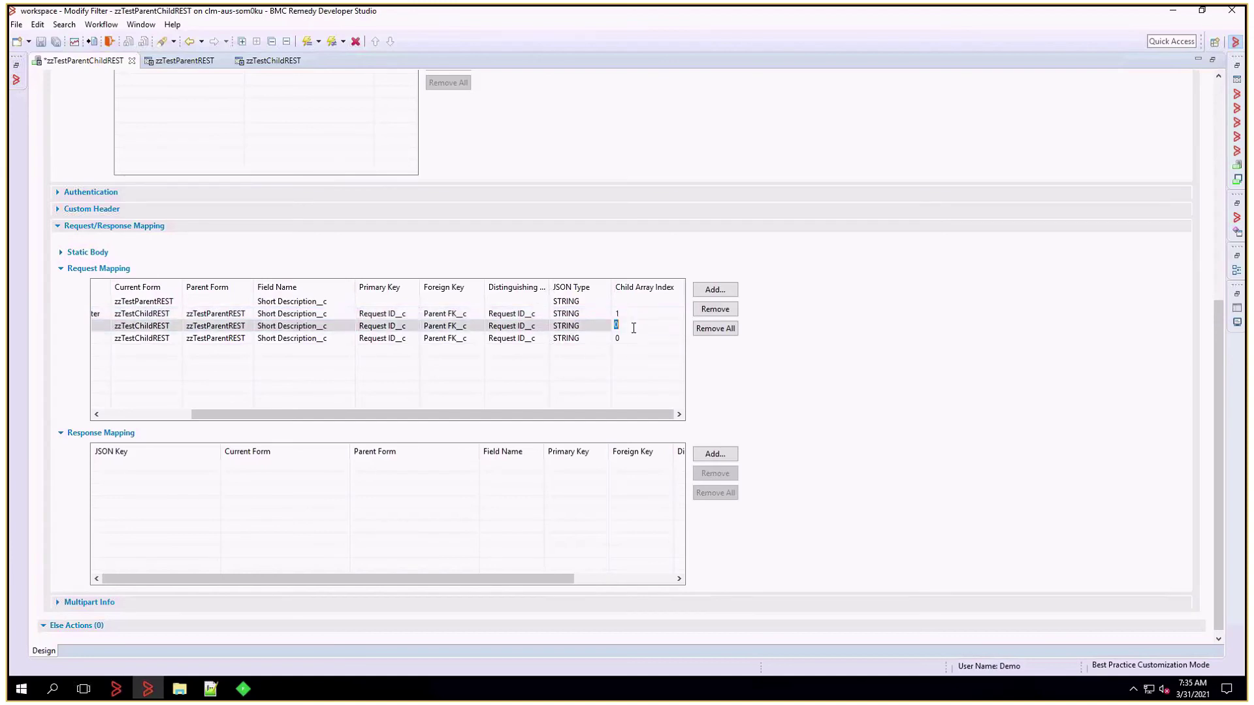
type("1")
left_click(629, 339)
type("1")
left_click(640, 398)
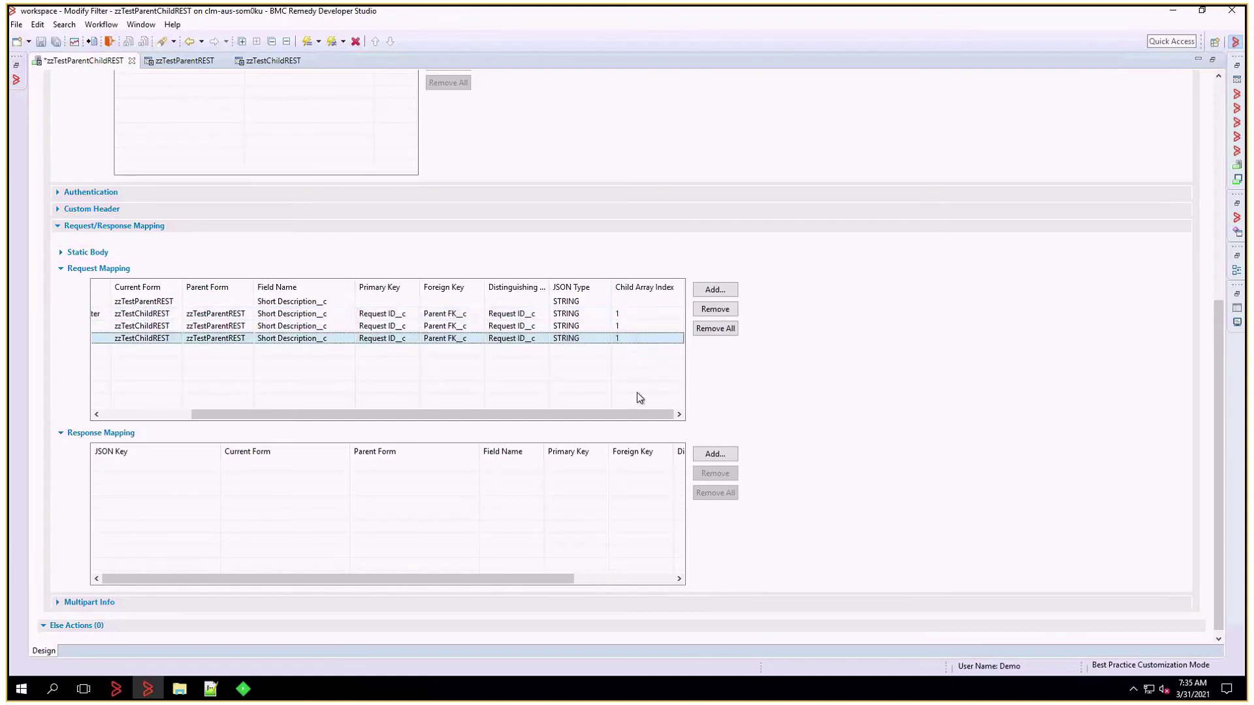
key("ctrl+s")
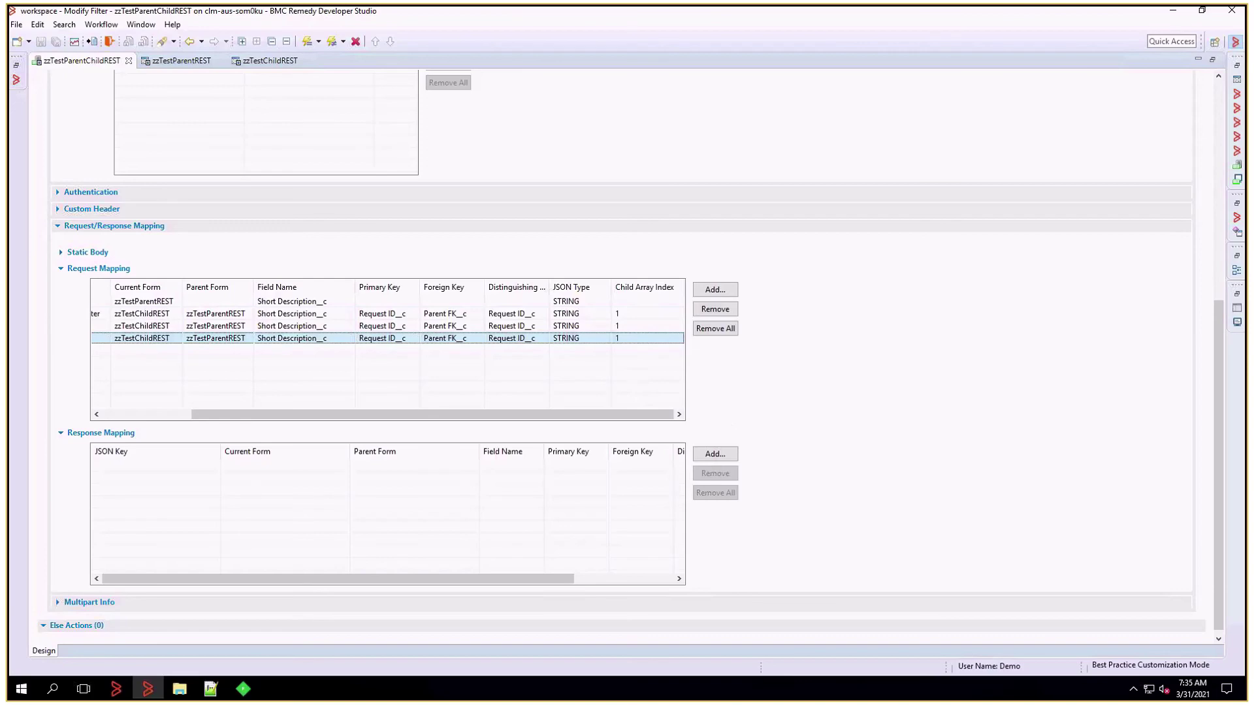
key("alt+Tab")
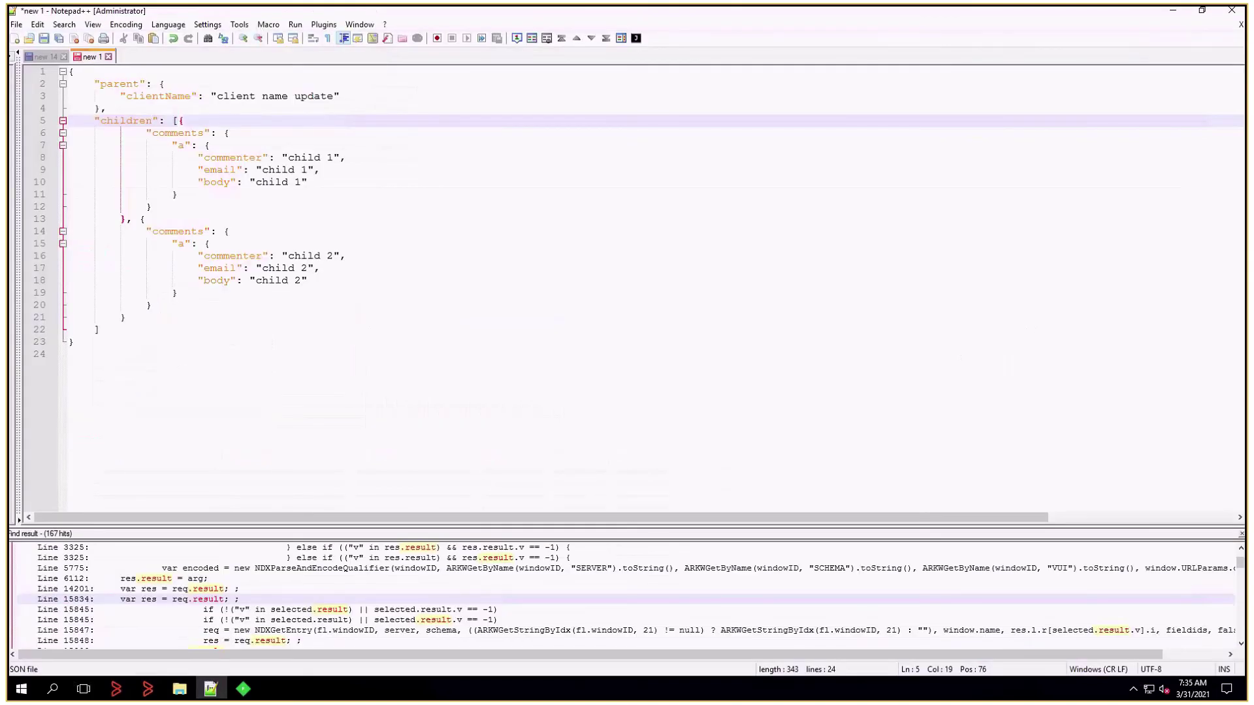
Append '1' to clientName, making it 'client name update 1', and save the record.
key("alt+Tab")
type("1")
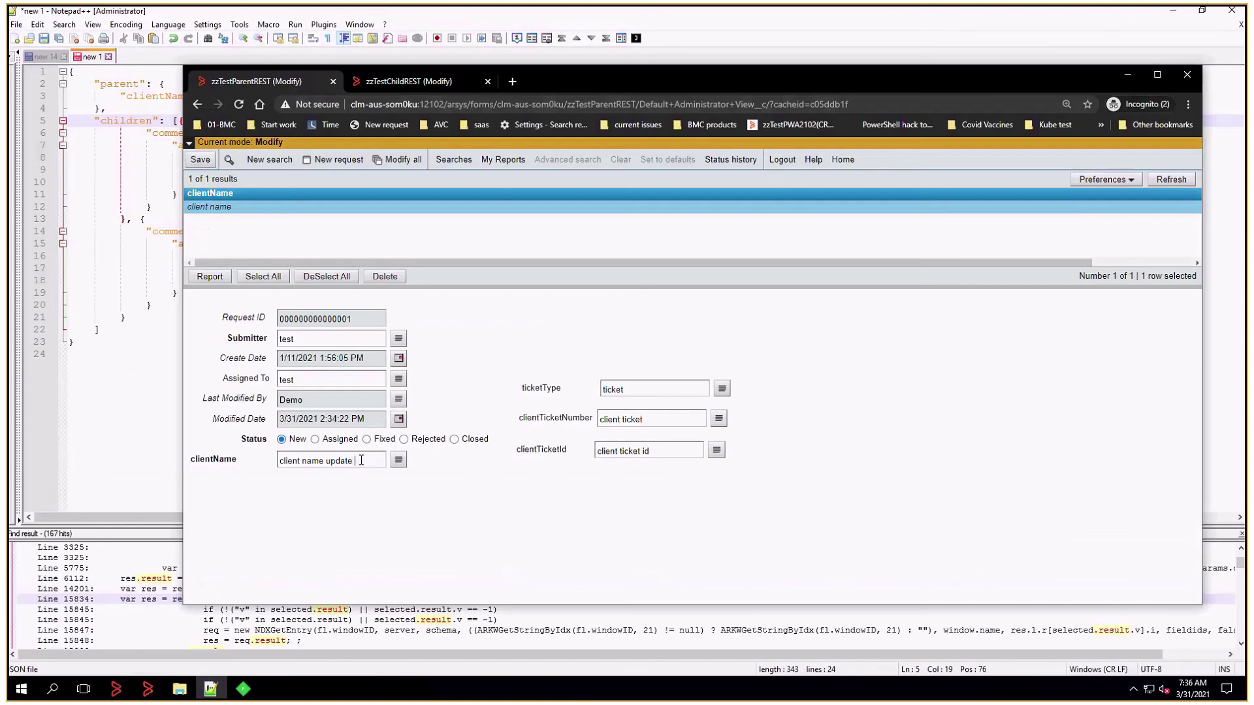
left_click(201, 159)
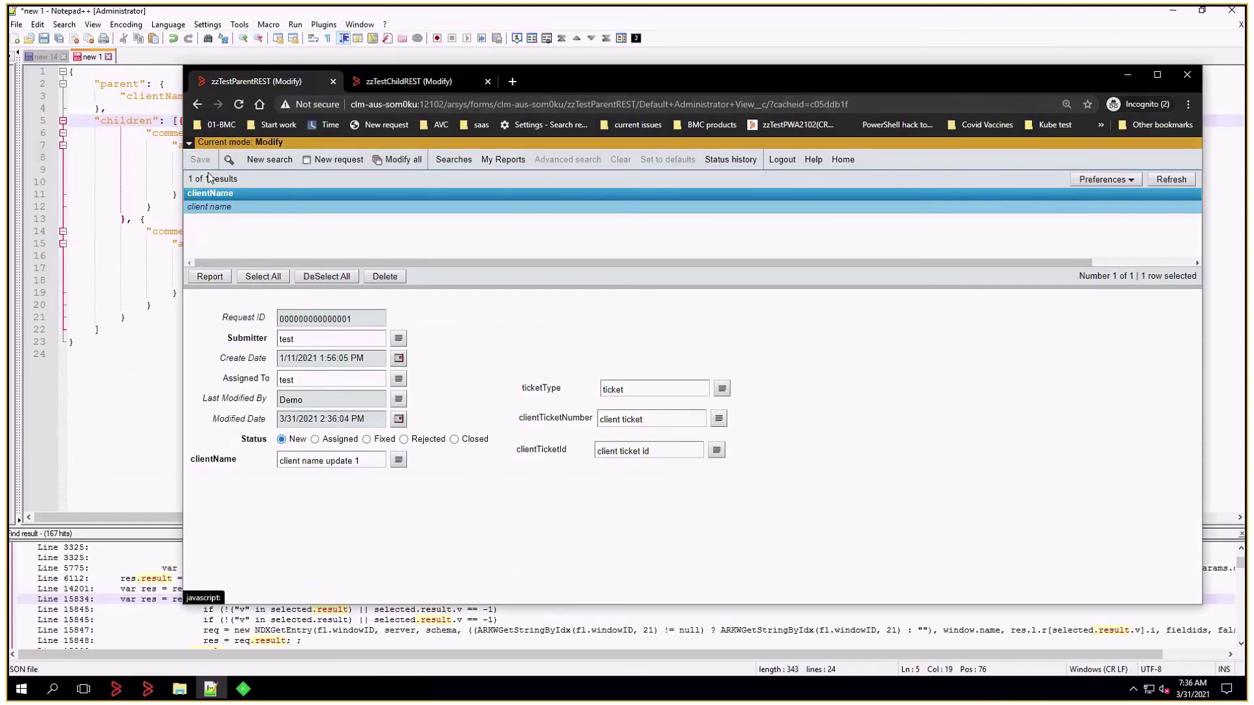
In Fiddler, select the newest captured request's body line.
key("alt+Tab")
left_click(244, 691)
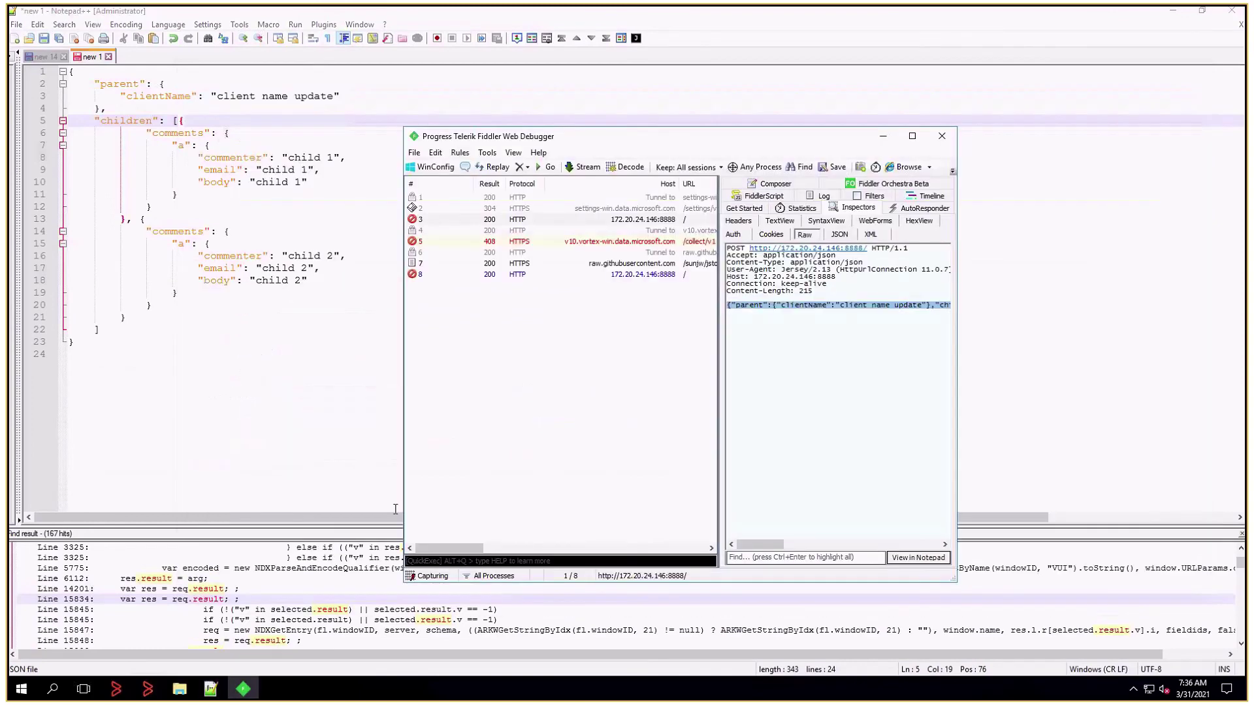
left_click(534, 274)
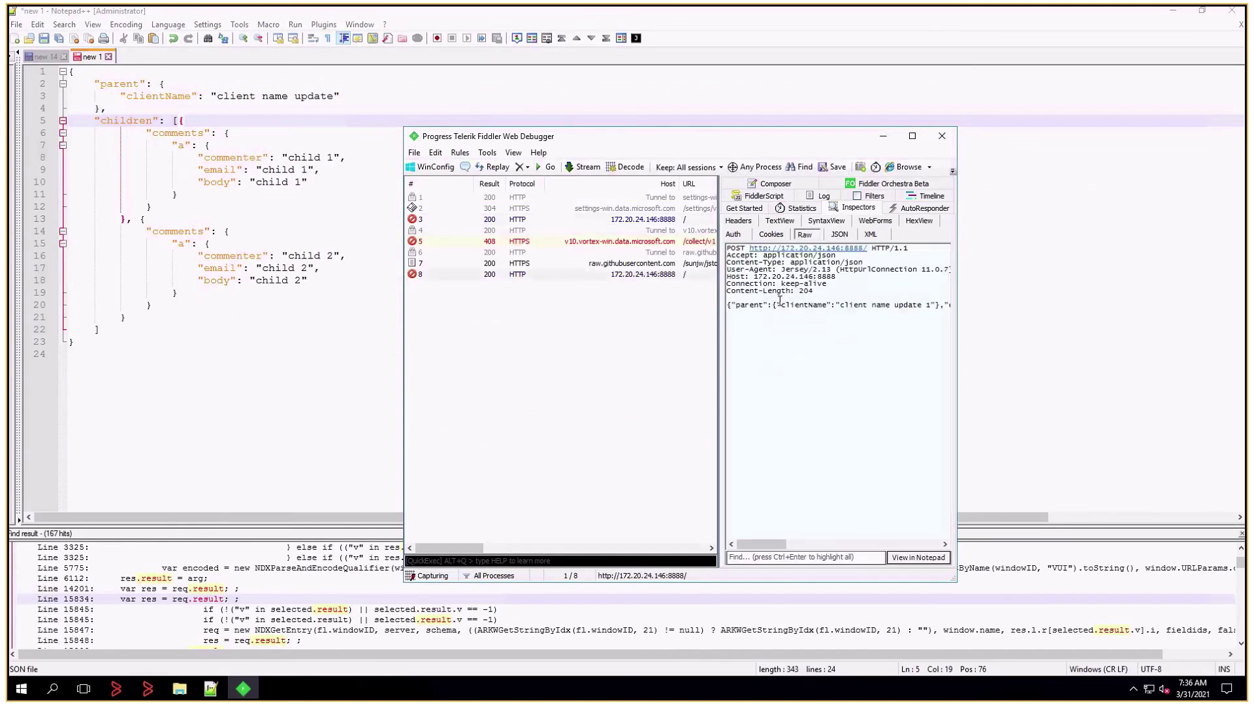
triple_click(775, 305)
Add an 'Index 1' note and paste the new request body below it, pretty-printed.
left_click(236, 399)
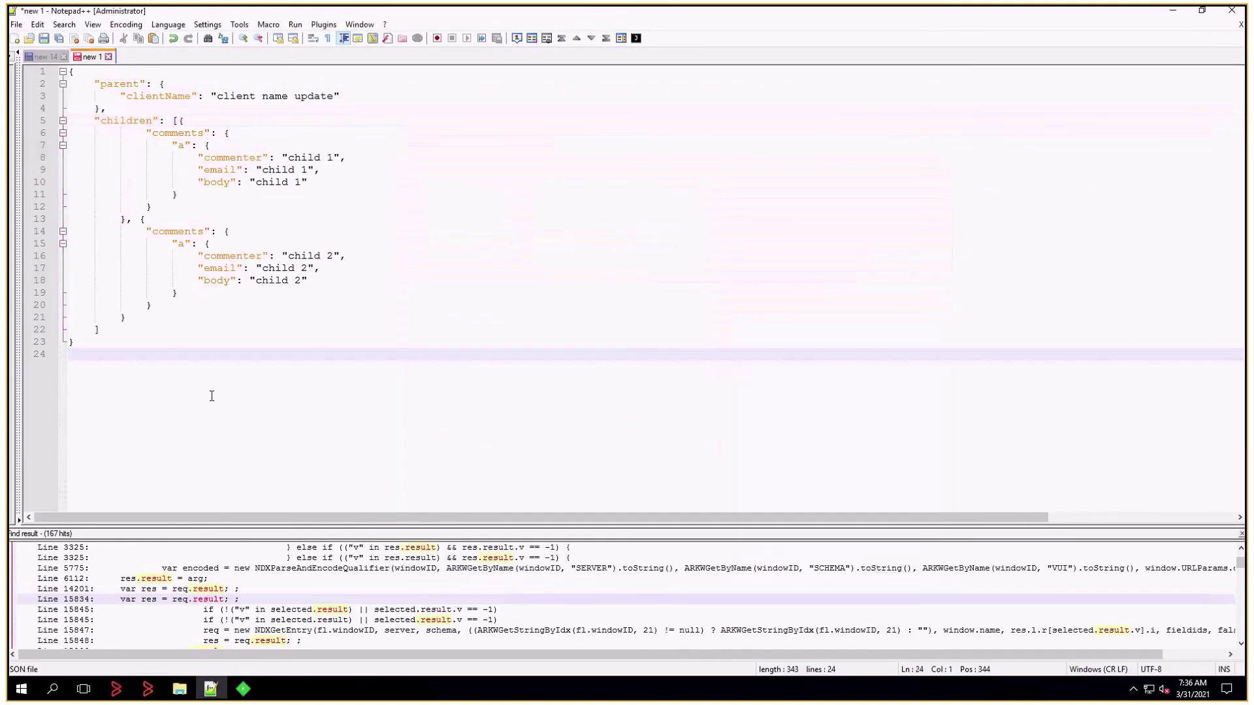
key("Return")
type("Inde")
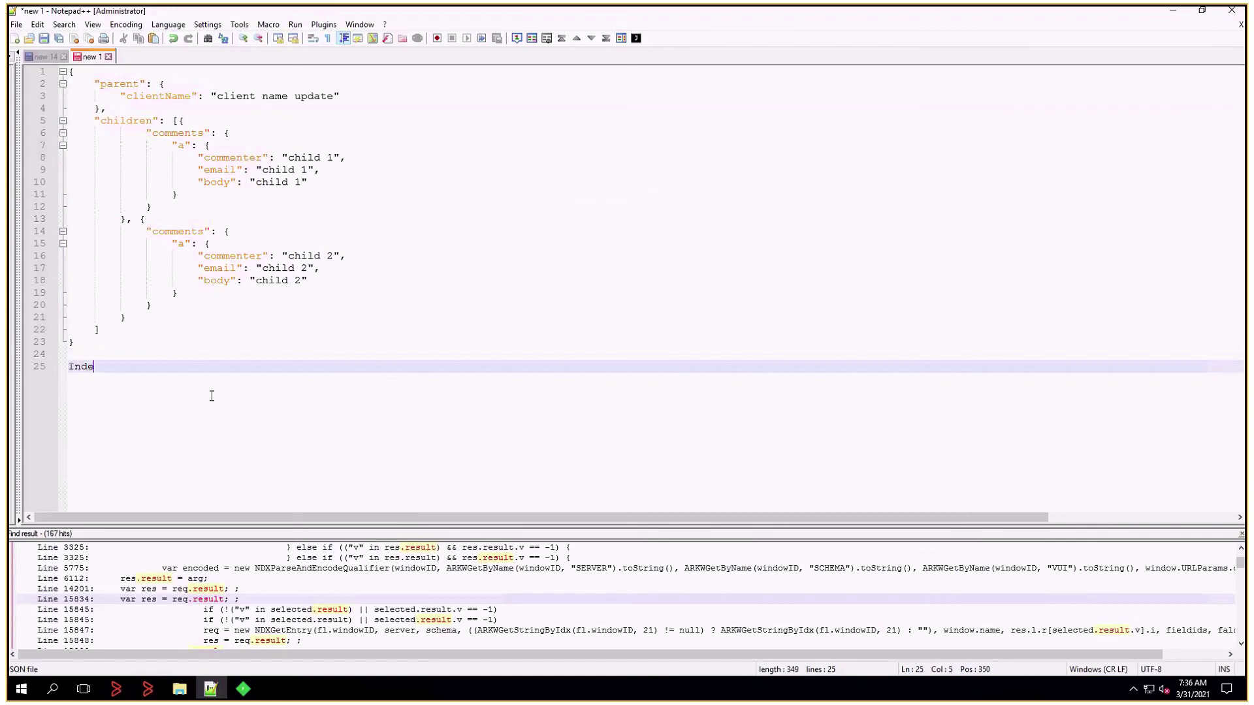
type("x 1")
key("Return")
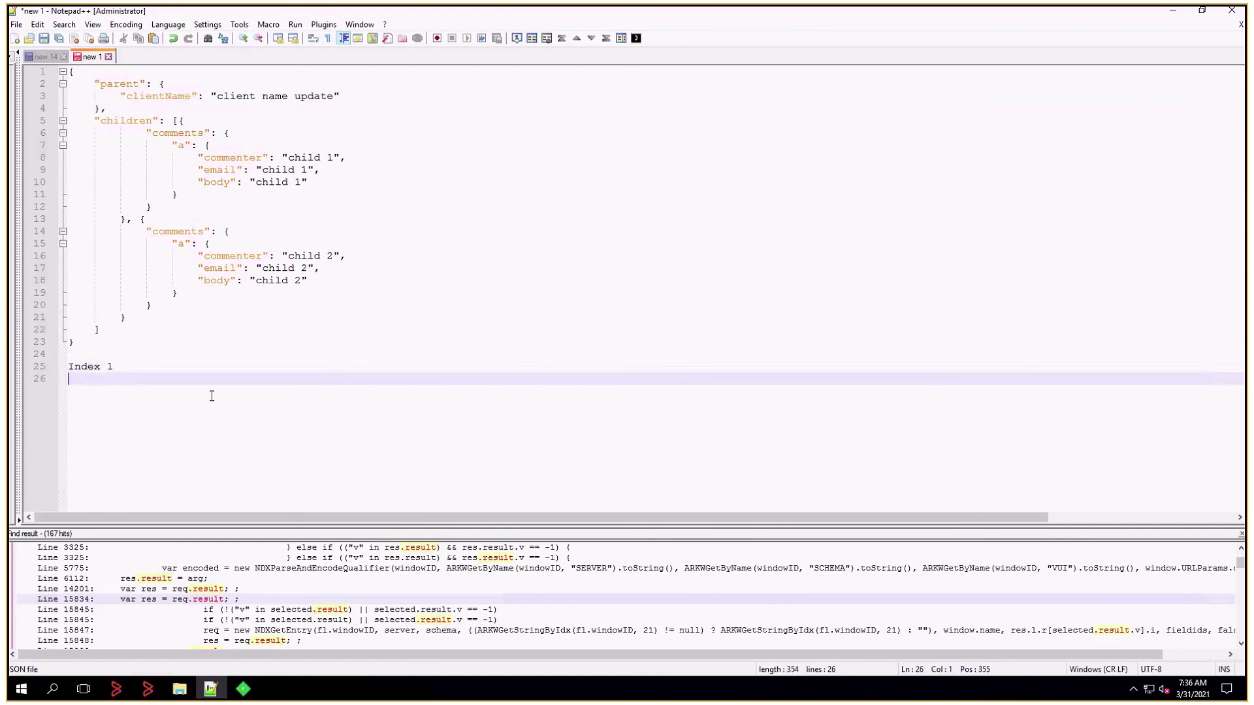
key("Return")
type("{\"parent\":{\"clientName\":\"client name update 1\"},\"children\":{\"comments\":[{\"a\":{\"commenter\":\"child 1\",\"email\":\"child 1\",\"body\":\"child 1\"}},{\"a\":{\"commenter\":\"child 2\",\"email\":\"child 2\",\"body\":\"child 2\"}}]}}")
triple_click(210, 394)
key("ctrl+alt+m")
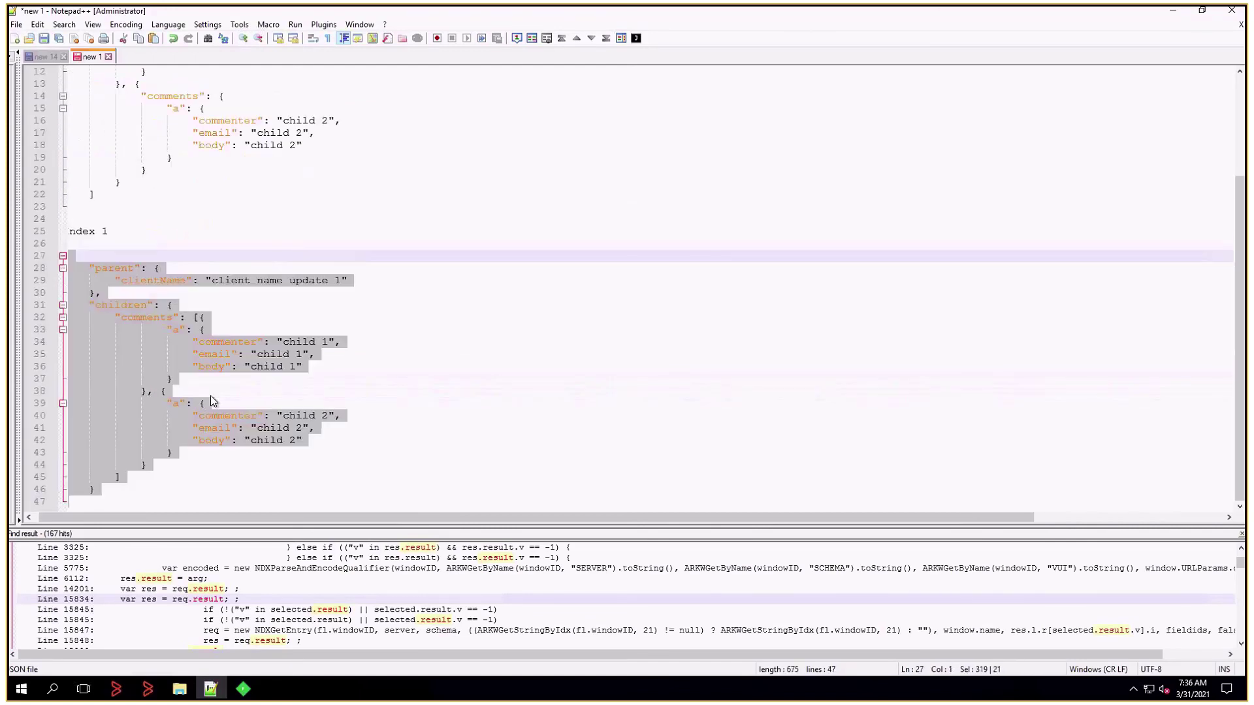
Compare the children object and its comments array against the earlier JSON.
left_click(182, 305)
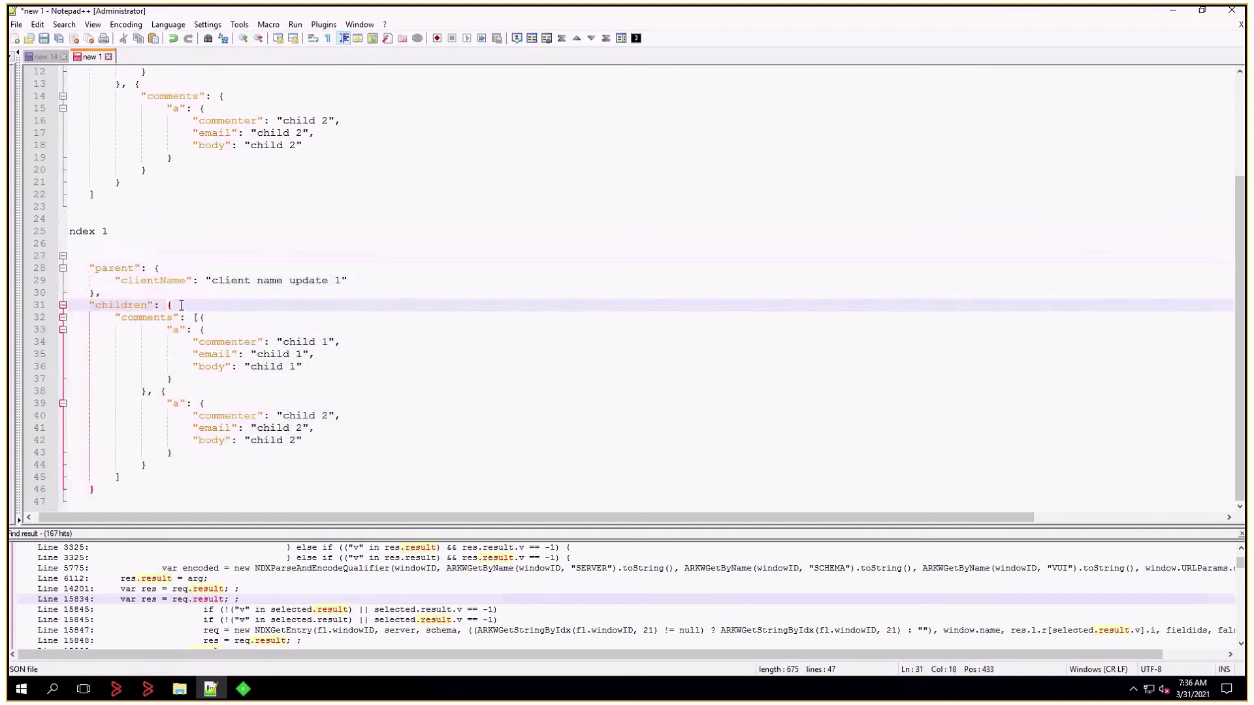
left_click(127, 305)
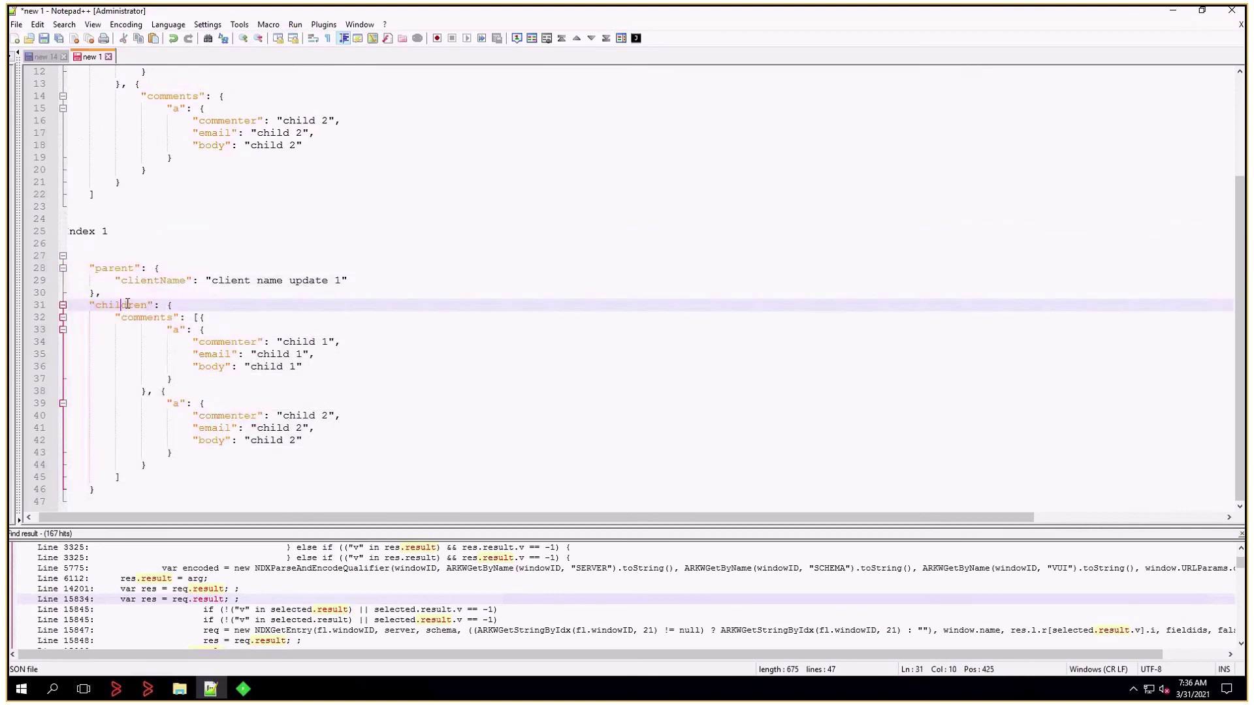
left_click(185, 305)
double_click(149, 318)
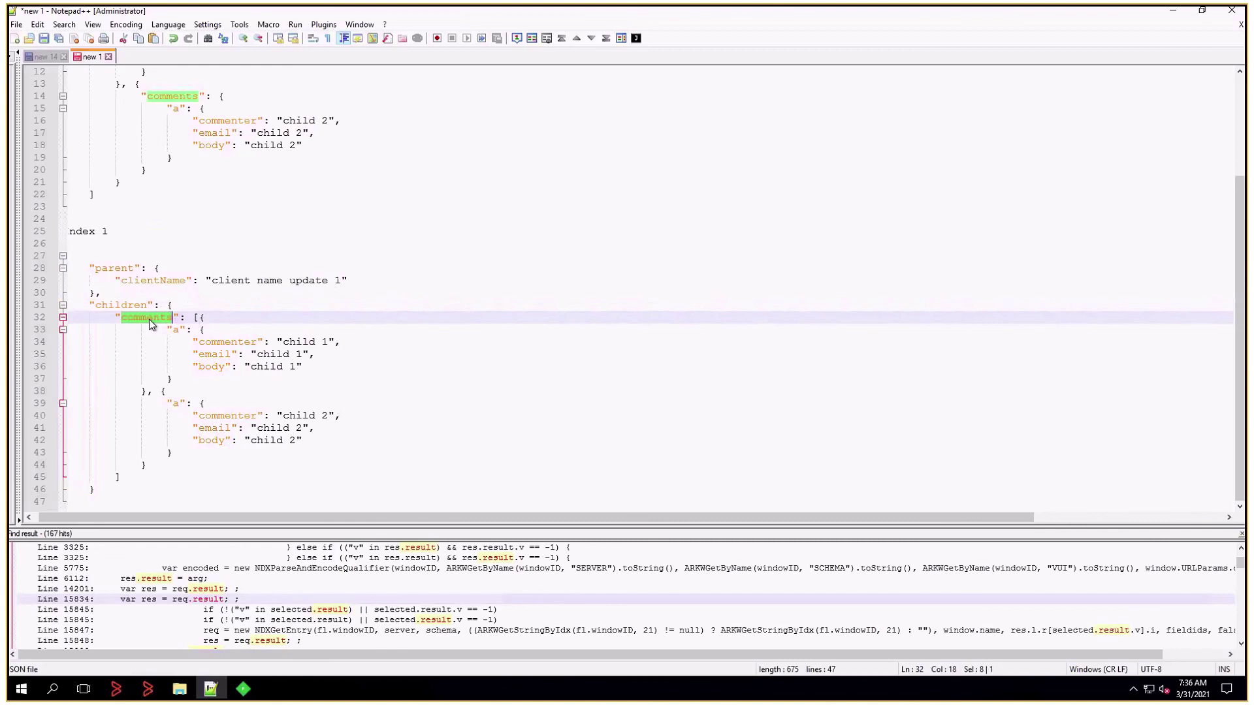